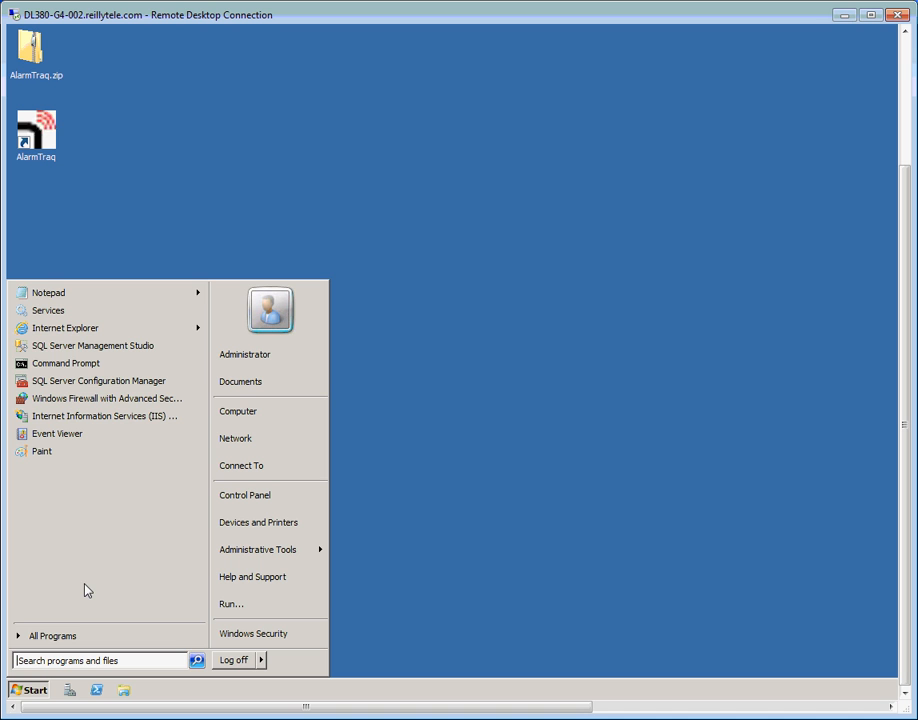
Launch SQL Server Management Studio from Microsoft SQL Server 2008 R2 and connect to the (local) Database Engine with Windows Authentication
{"action": "left_click", "coordinate": [82, 638]}
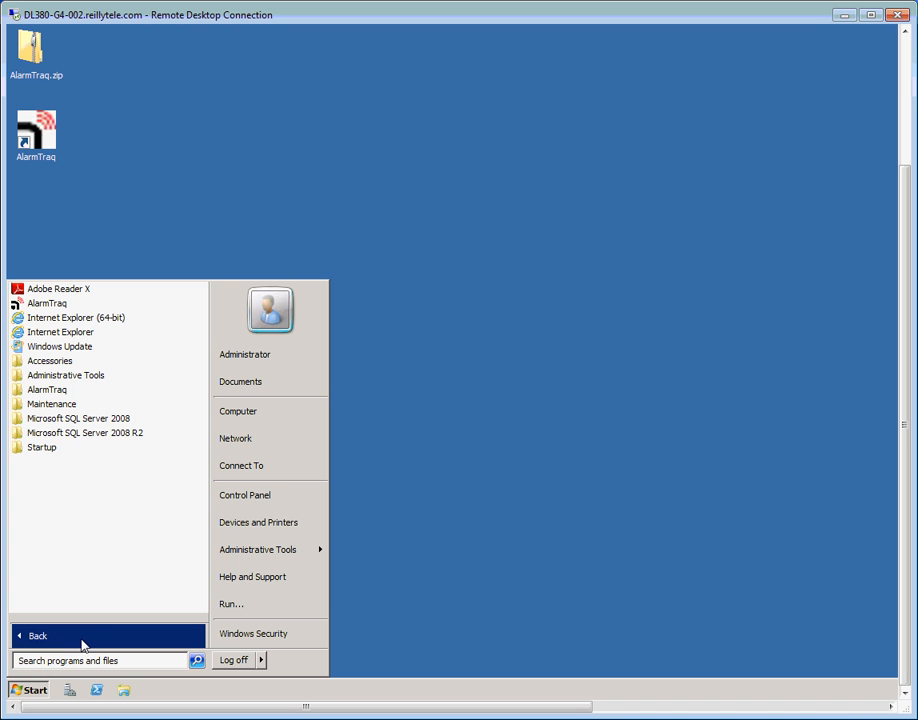
{"action": "left_click", "coordinate": [114, 437]}
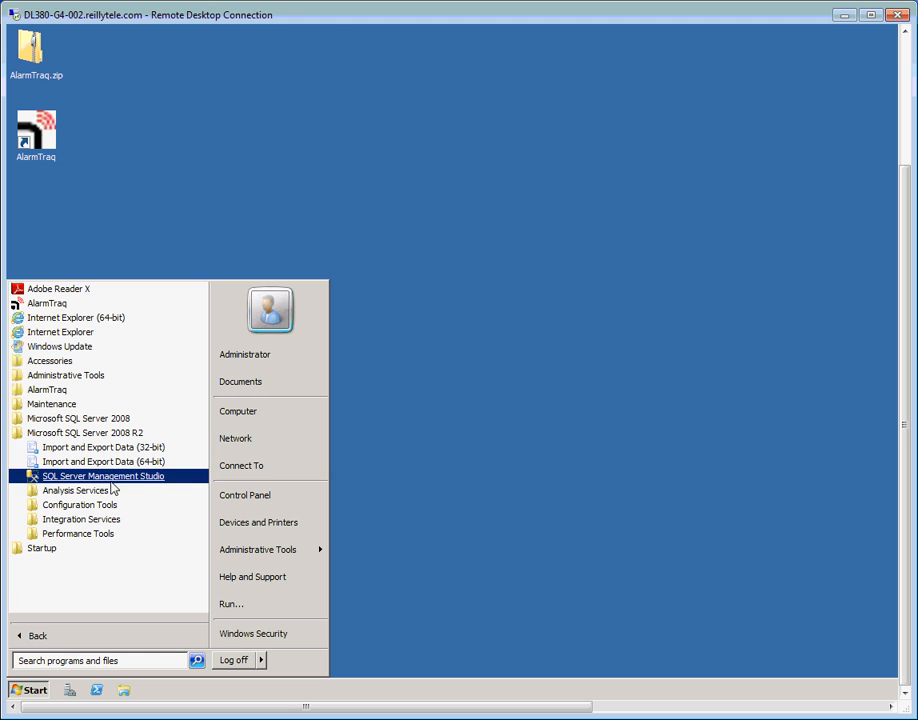
{"action": "left_click", "coordinate": [115, 478]}
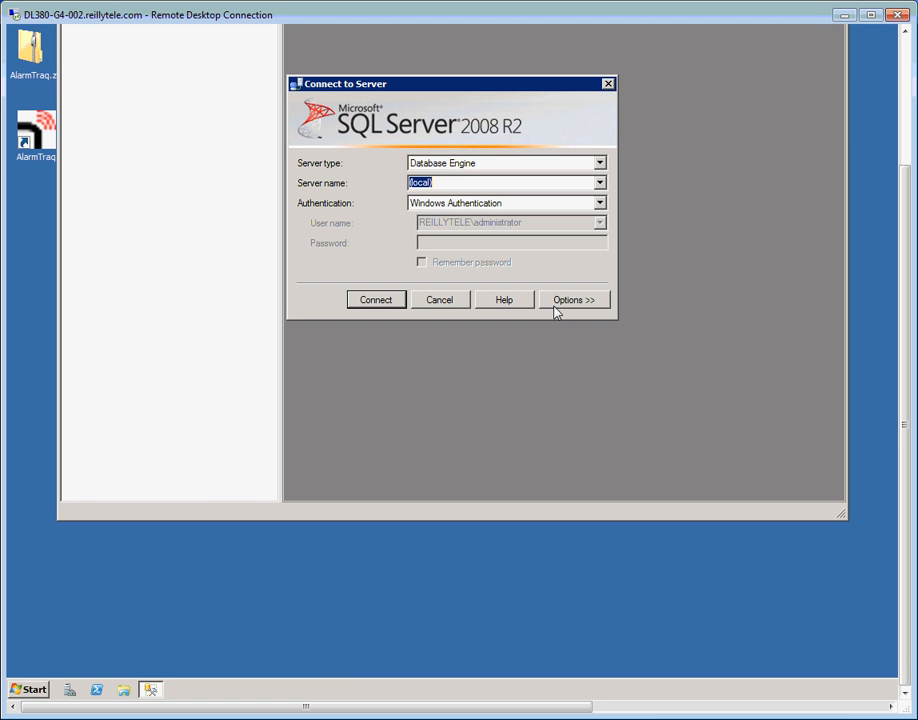
{"action": "left_click", "coordinate": [379, 300]}
Set the (local) server's authentication to SQL Server and Windows Authentication mode in its security properties and apply the change
{"action": "left_click_drag", "start_coordinate": [904, 430], "coordinate": [887, 311]}
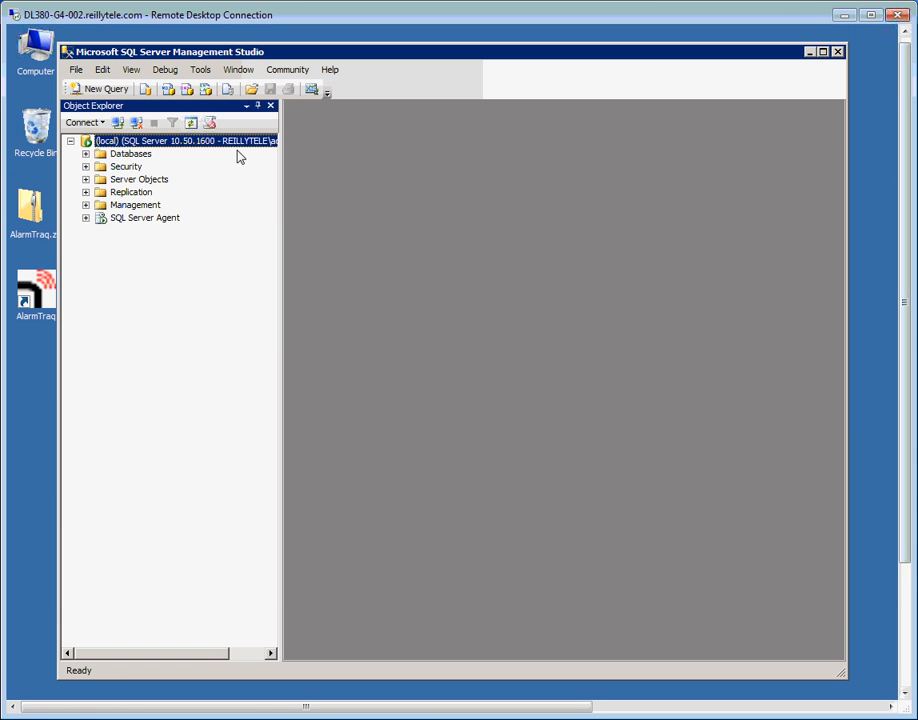
{"action": "right_click", "coordinate": [168, 147]}
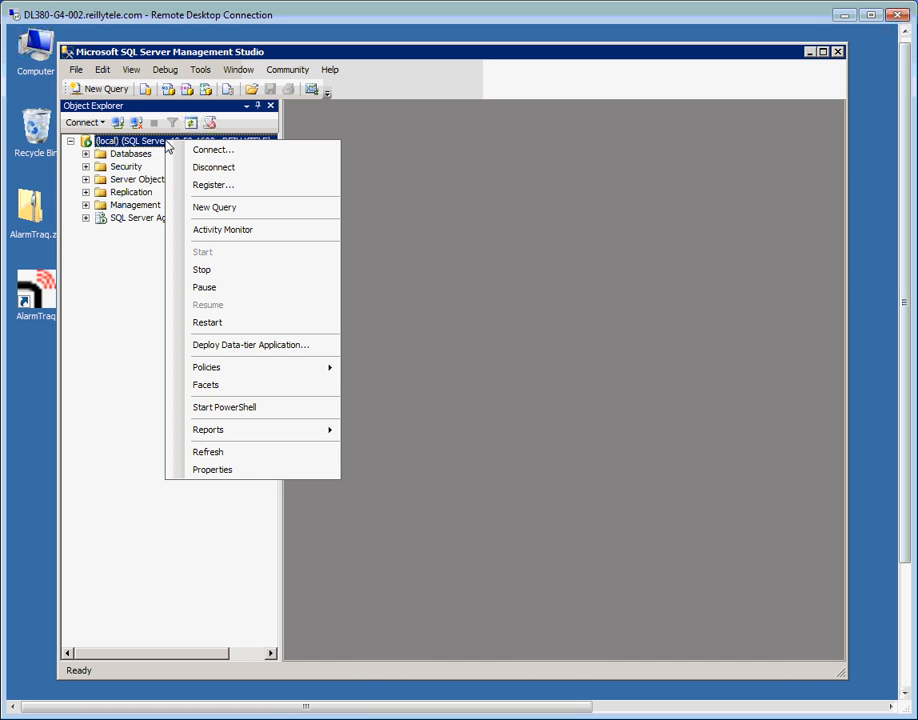
{"action": "left_click", "coordinate": [221, 469]}
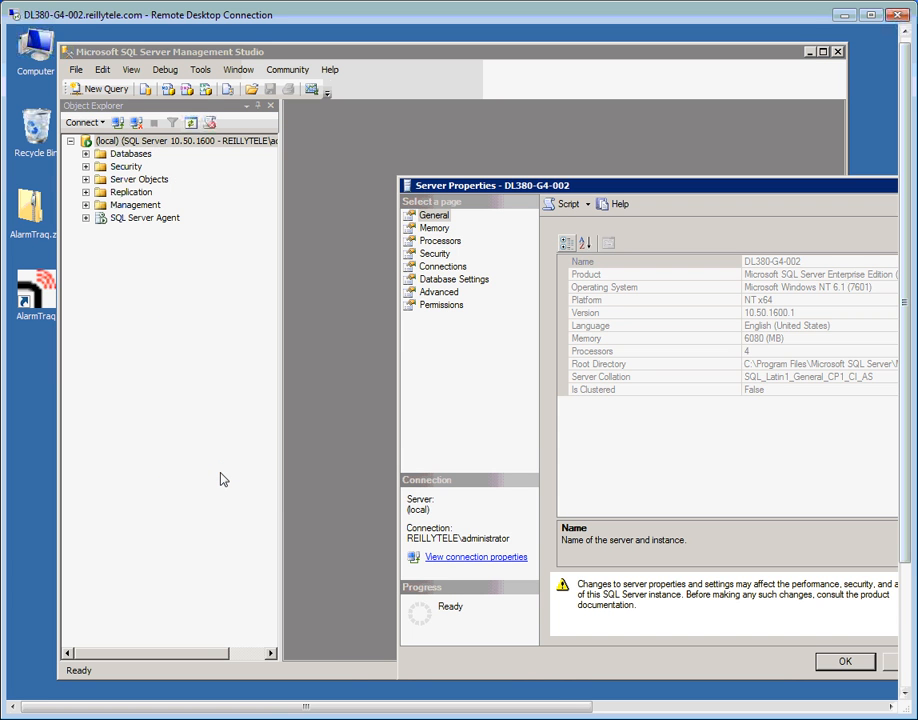
{"action": "left_click", "coordinate": [434, 256]}
{"action": "left_click_drag", "start_coordinate": [482, 179], "coordinate": [358, 106]}
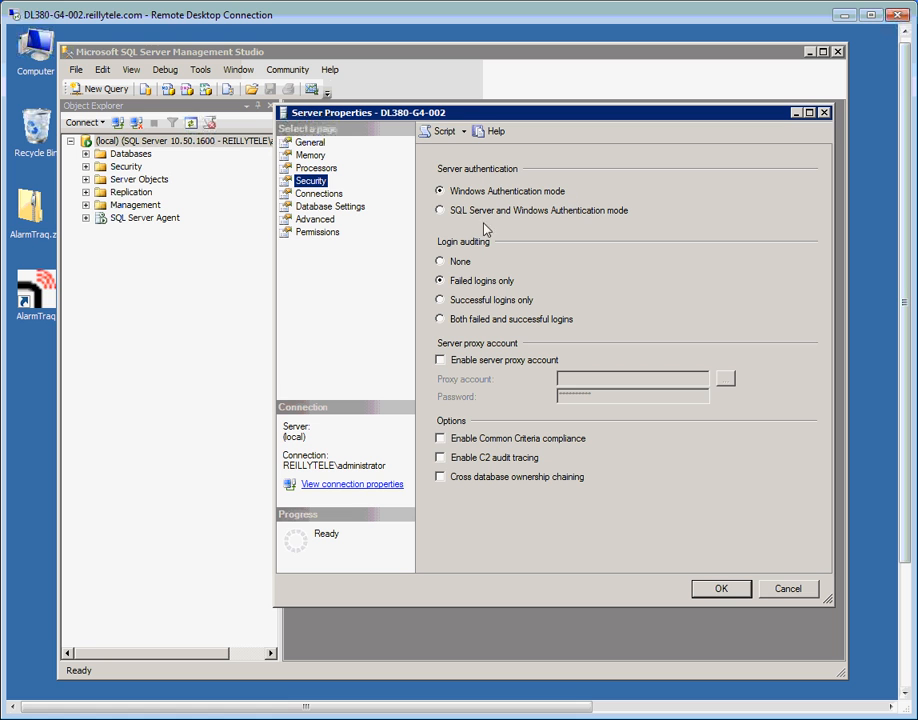
{"action": "left_click", "coordinate": [445, 212]}
{"action": "left_click", "coordinate": [721, 589]}
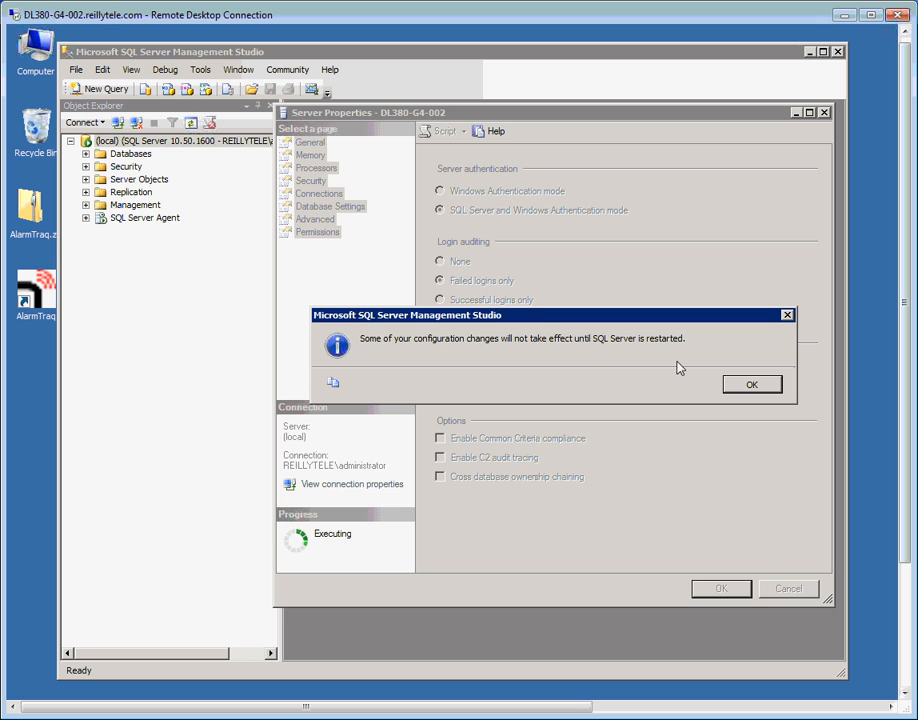
{"action": "left_click", "coordinate": [753, 386]}
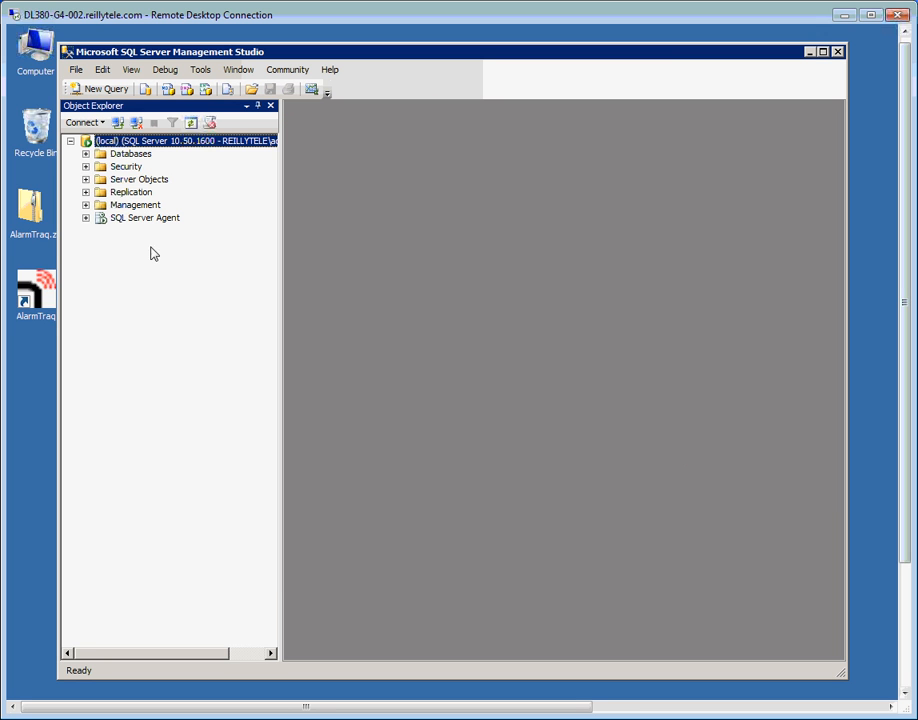
In the sa login's properties, enter and confirm a new password and turn off password policy enforcement
{"action": "left_click", "coordinate": [86, 167]}
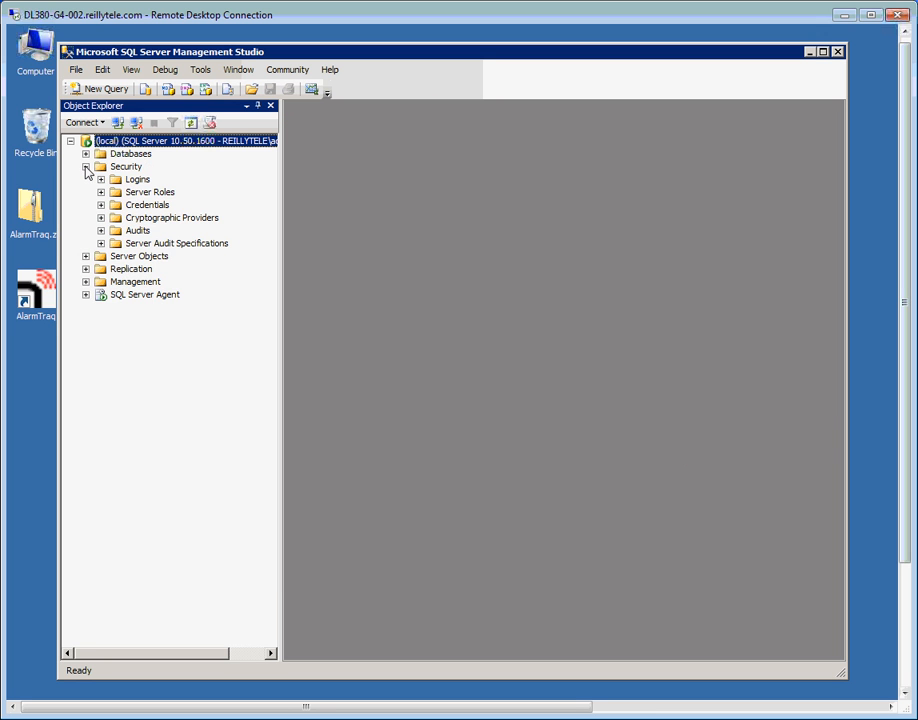
{"action": "left_click", "coordinate": [100, 180]}
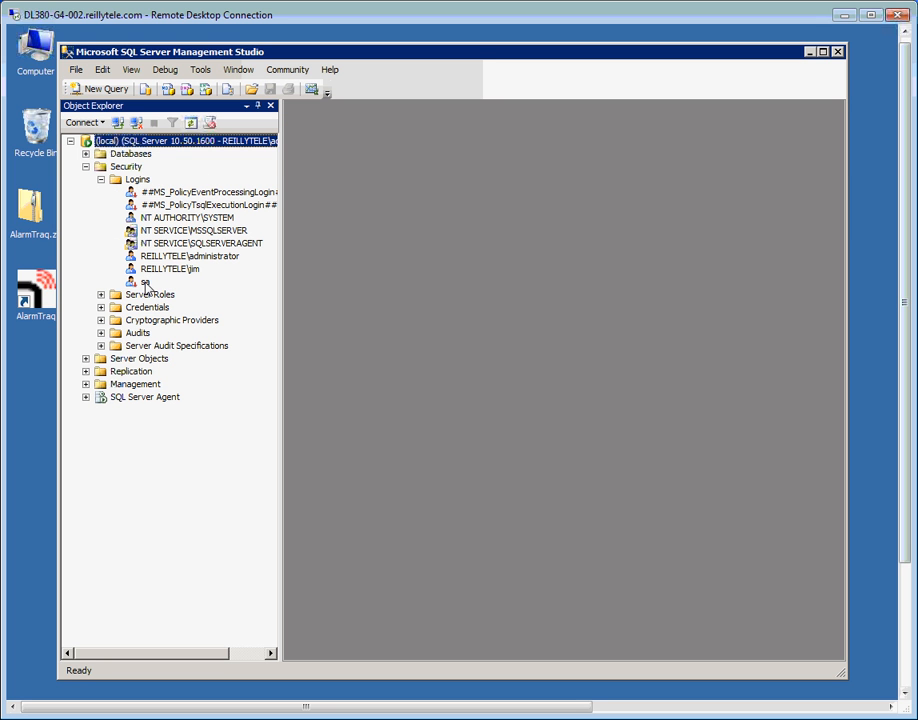
{"action": "left_click", "coordinate": [145, 283]}
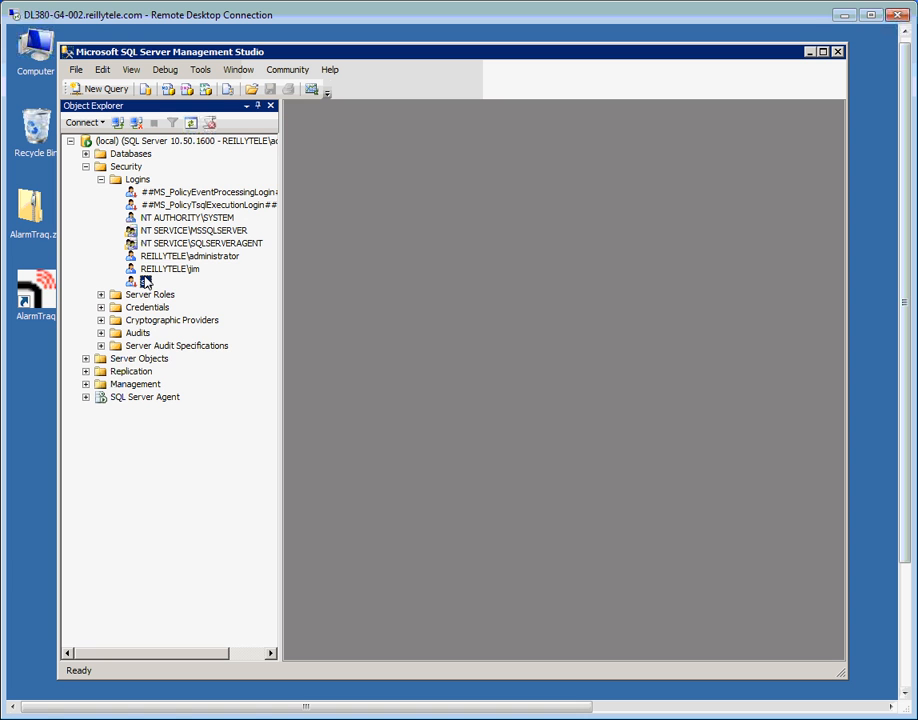
{"action": "right_click", "coordinate": [145, 284]}
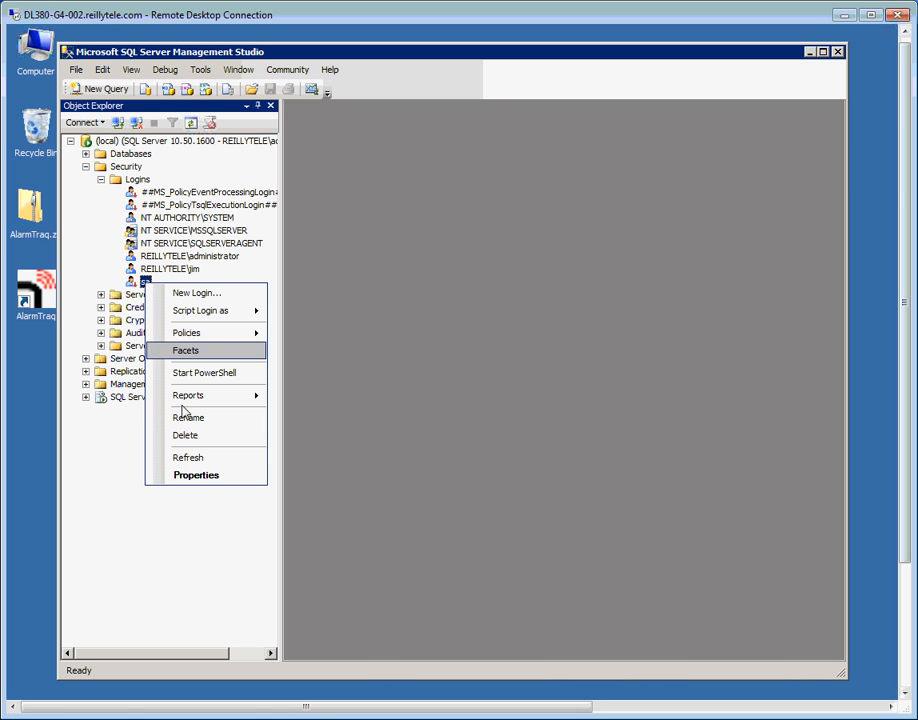
{"action": "left_click", "coordinate": [207, 476]}
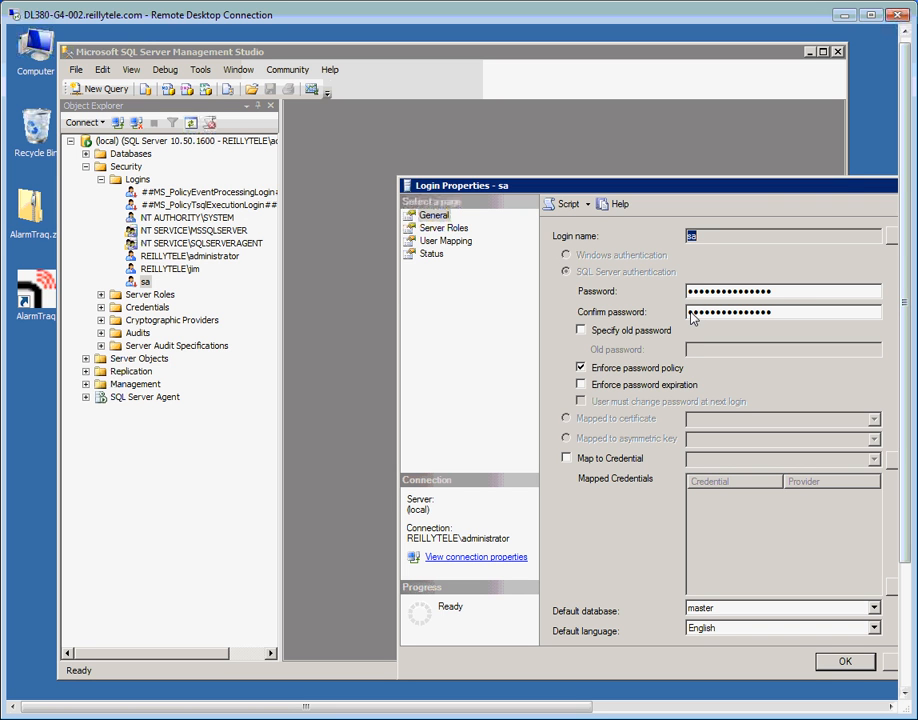
{"action": "double_click", "coordinate": [783, 291]}
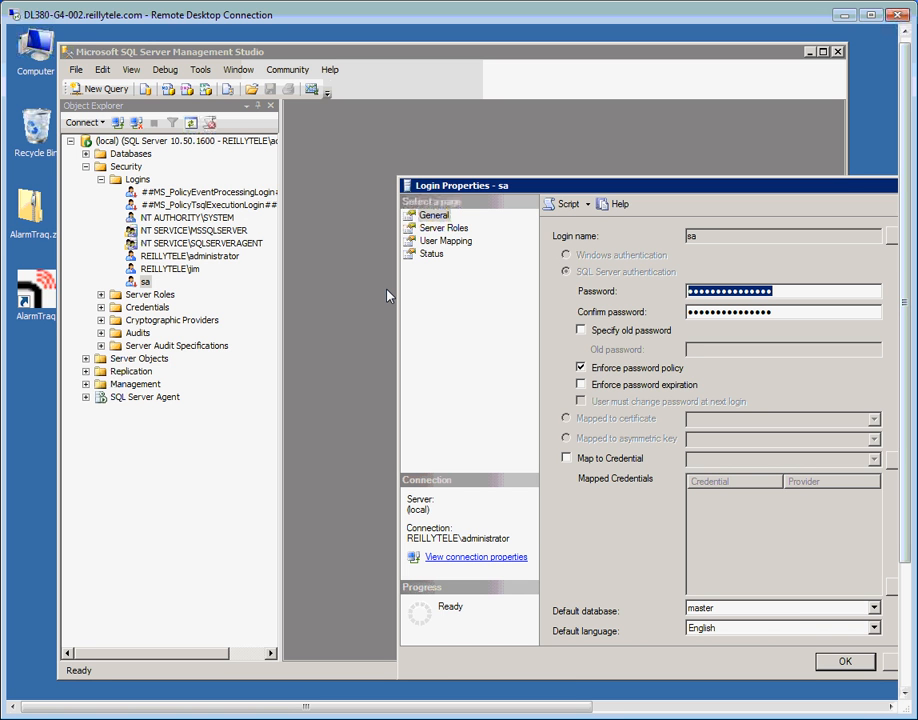
{"action": "type", "text": "••••••••••"}
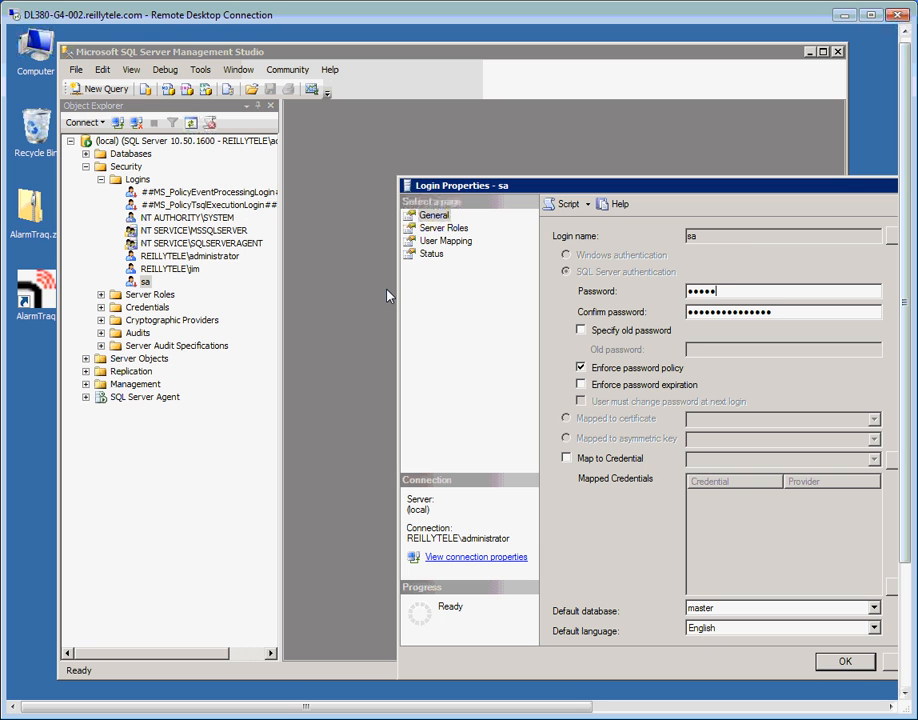
{"action": "key", "text": "Tab"}
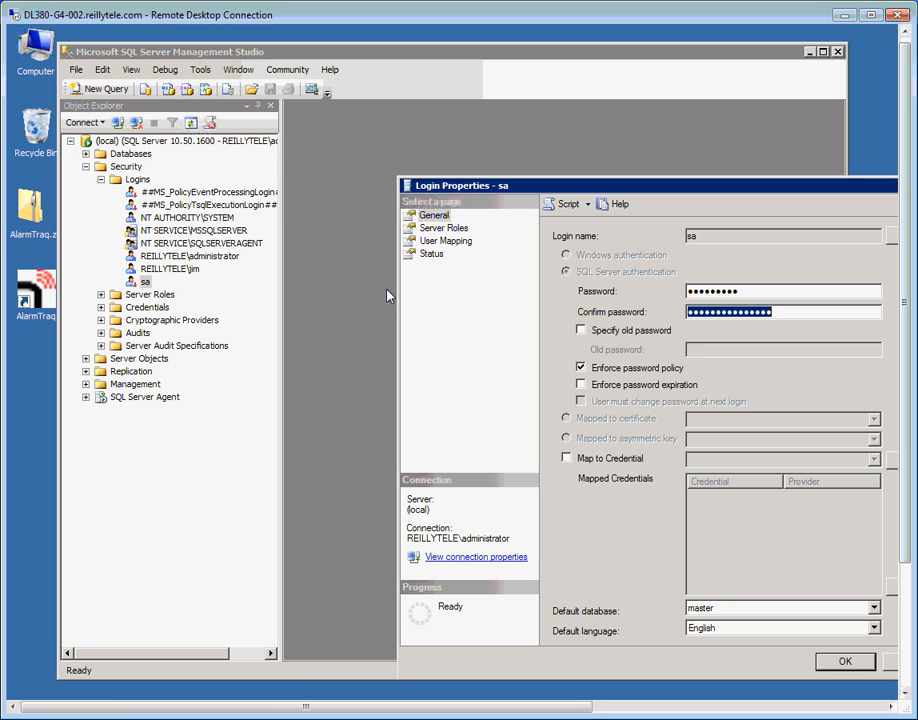
{"action": "type", "text": "••••••••••"}
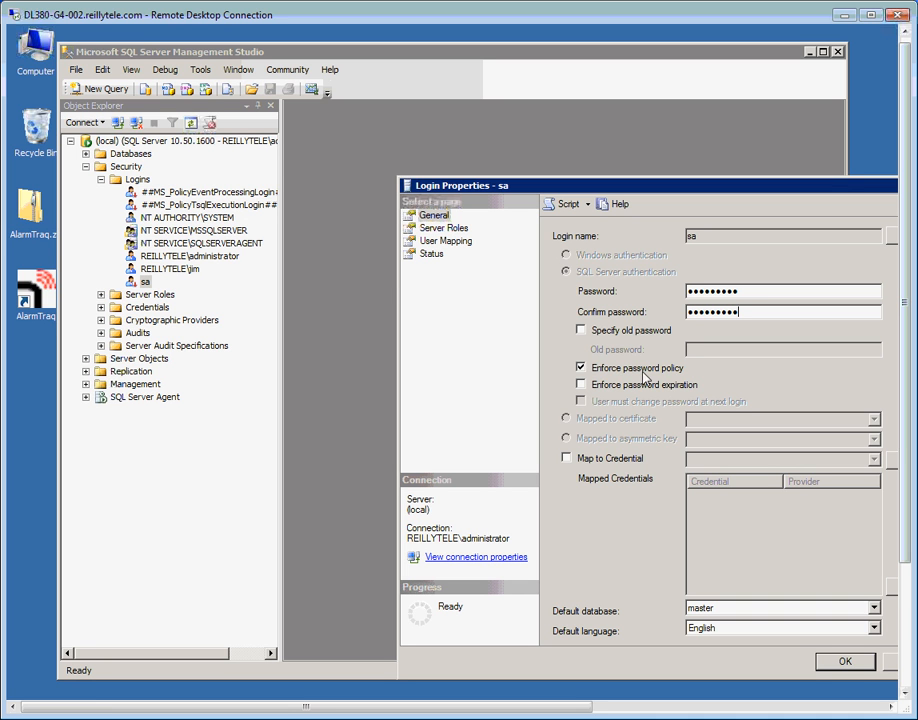
{"action": "left_click", "coordinate": [581, 369]}
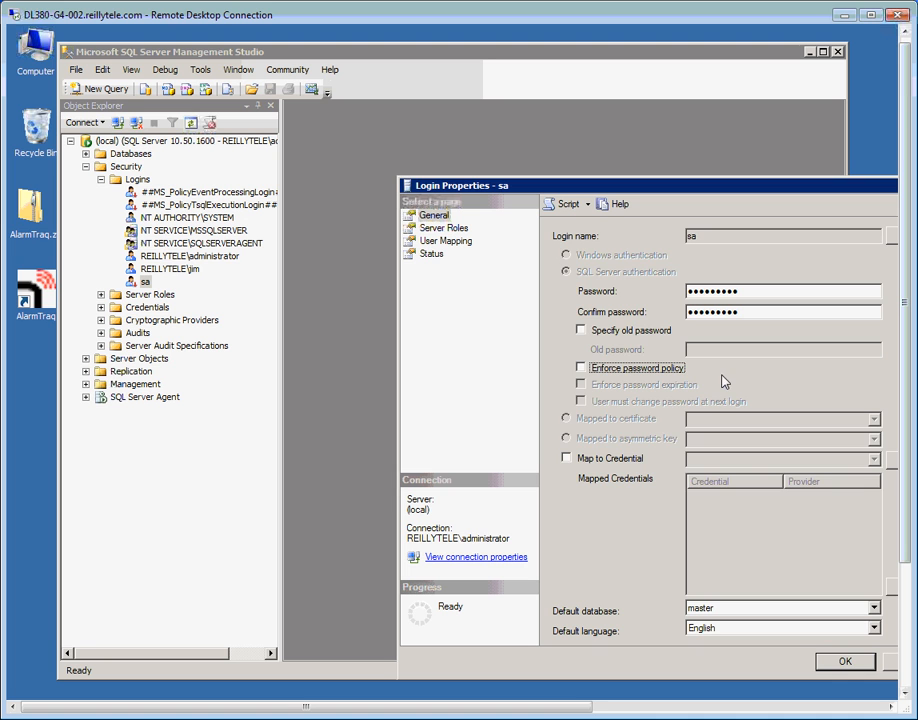
Set the sa login's status to Enabled, save its properties, and collapse the Logins and Security folders
{"action": "left_click", "coordinate": [430, 256]}
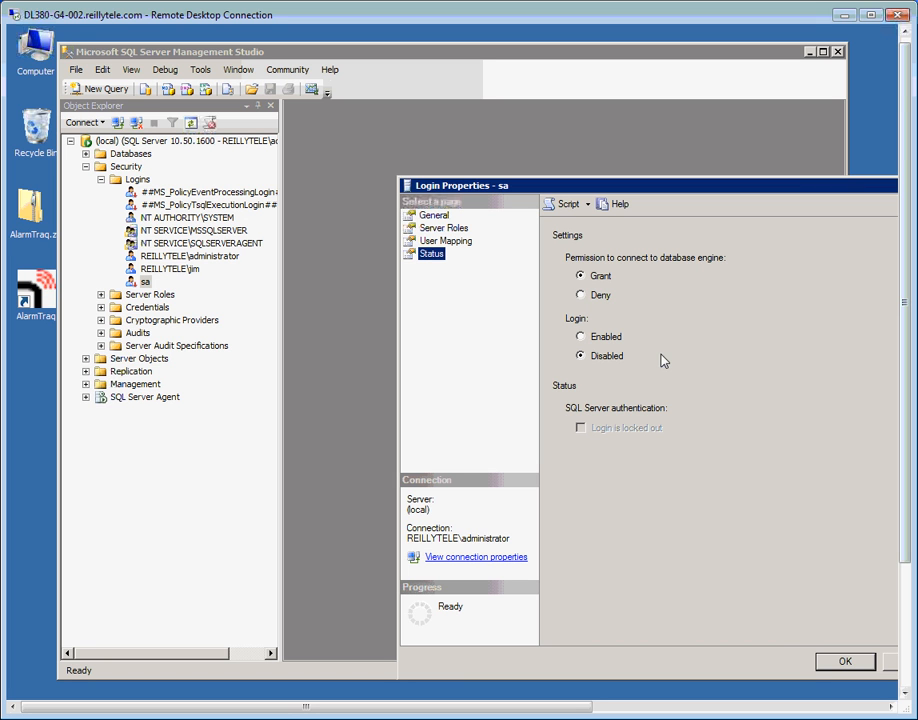
{"action": "left_click", "coordinate": [582, 337]}
{"action": "left_click", "coordinate": [844, 662]}
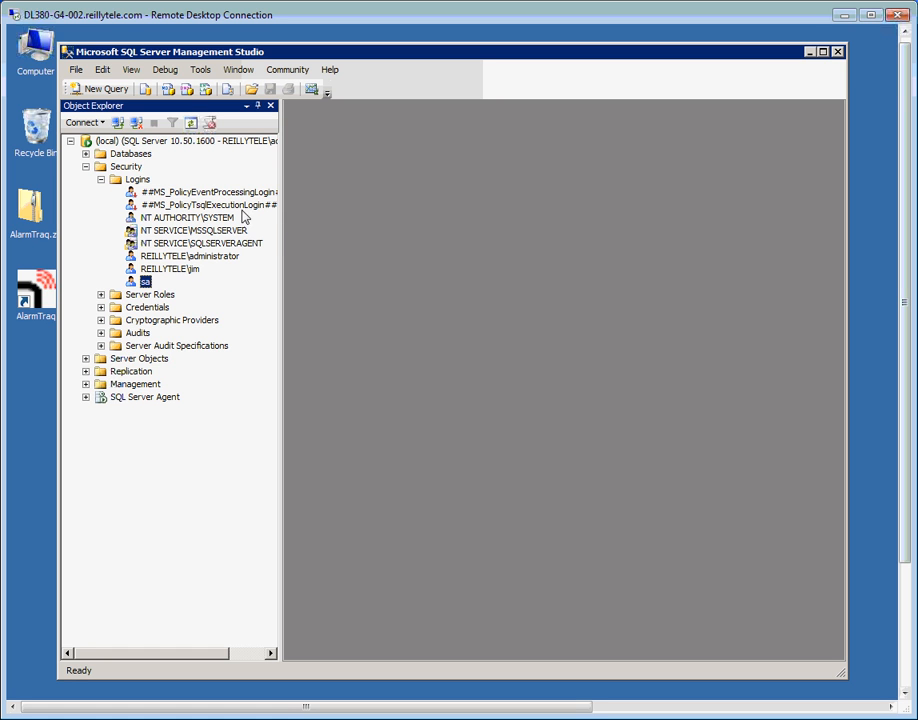
{"action": "left_click", "coordinate": [100, 179]}
{"action": "left_click", "coordinate": [85, 167]}
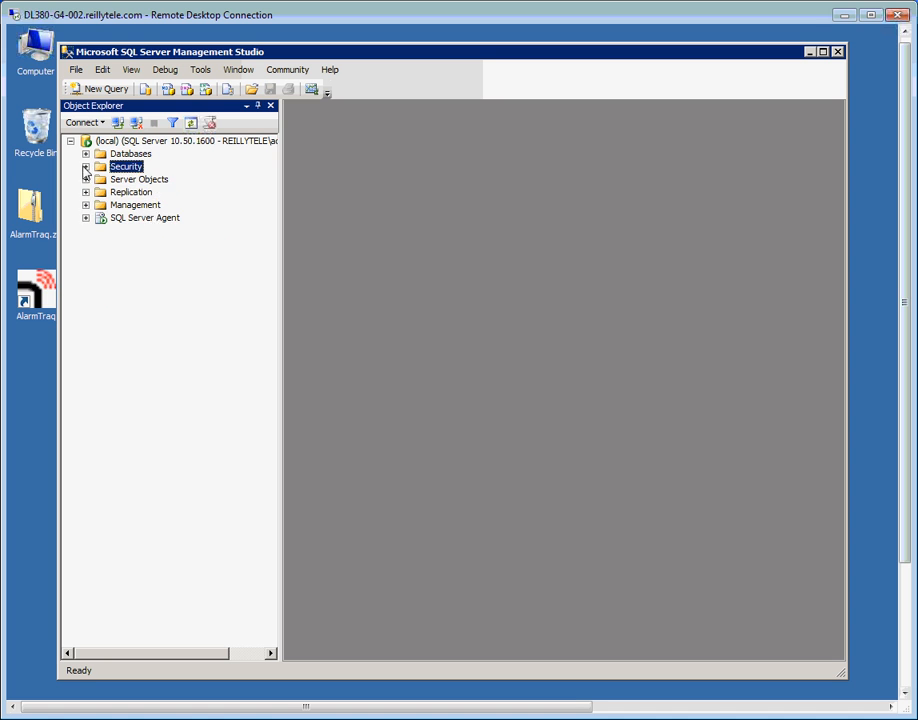
Start opening a file and browse to the root of Local Disk (C:)
{"action": "left_click", "coordinate": [74, 70]}
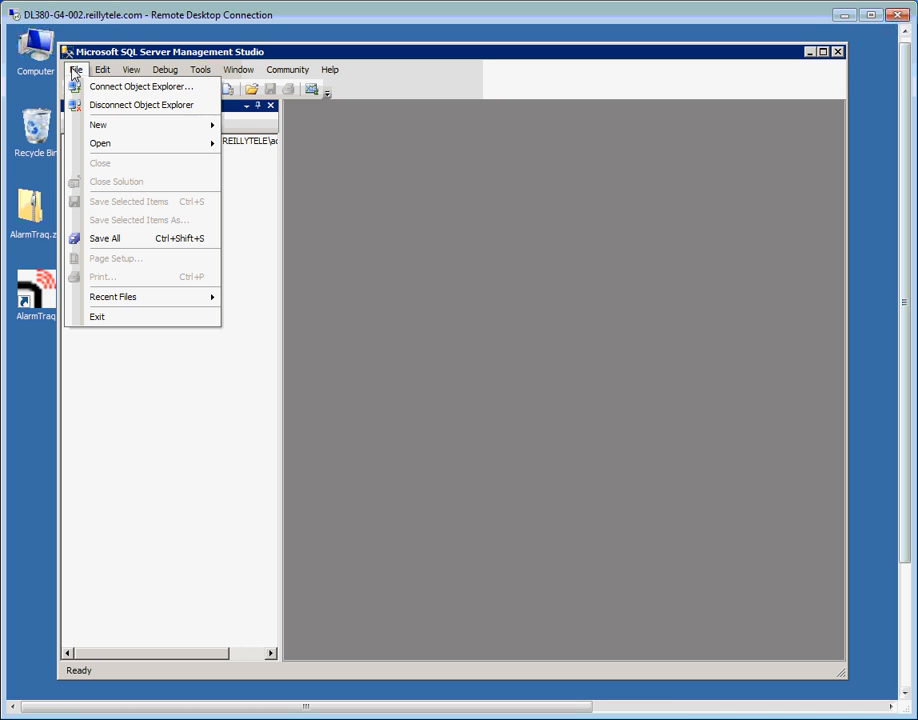
{"action": "mouse_move", "coordinate": [116, 148]}
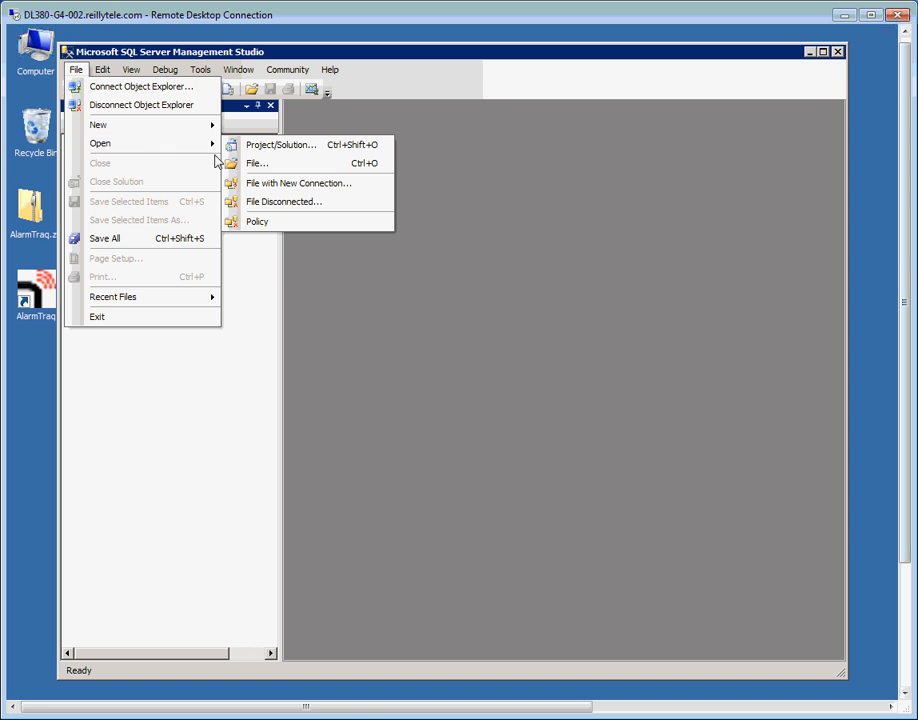
{"action": "left_click", "coordinate": [246, 166]}
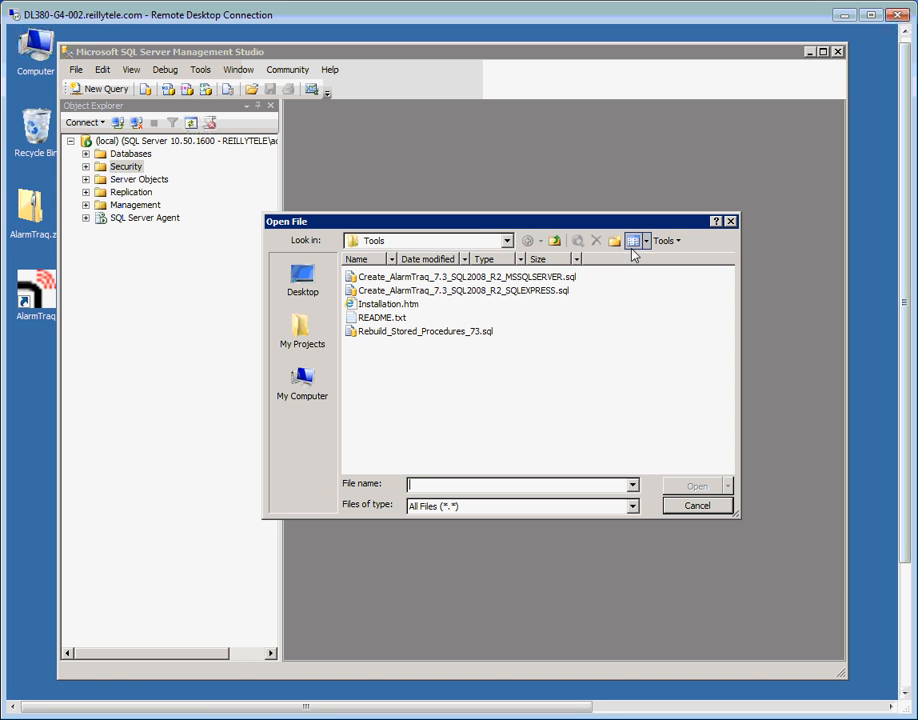
{"action": "left_click", "coordinate": [554, 241]}
{"action": "left_click", "coordinate": [554, 241]}
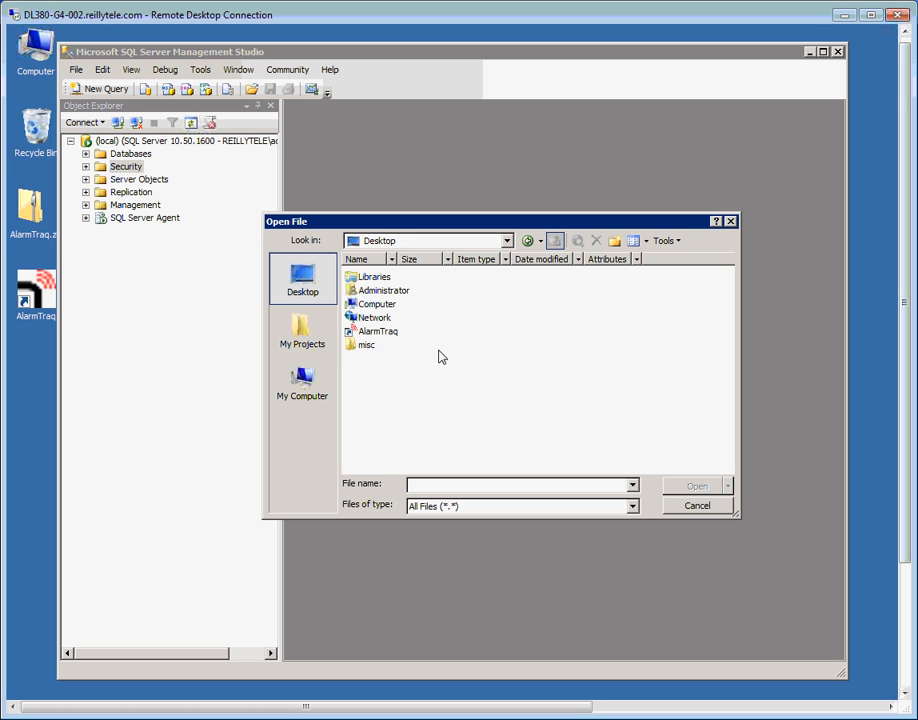
{"action": "double_click", "coordinate": [377, 305]}
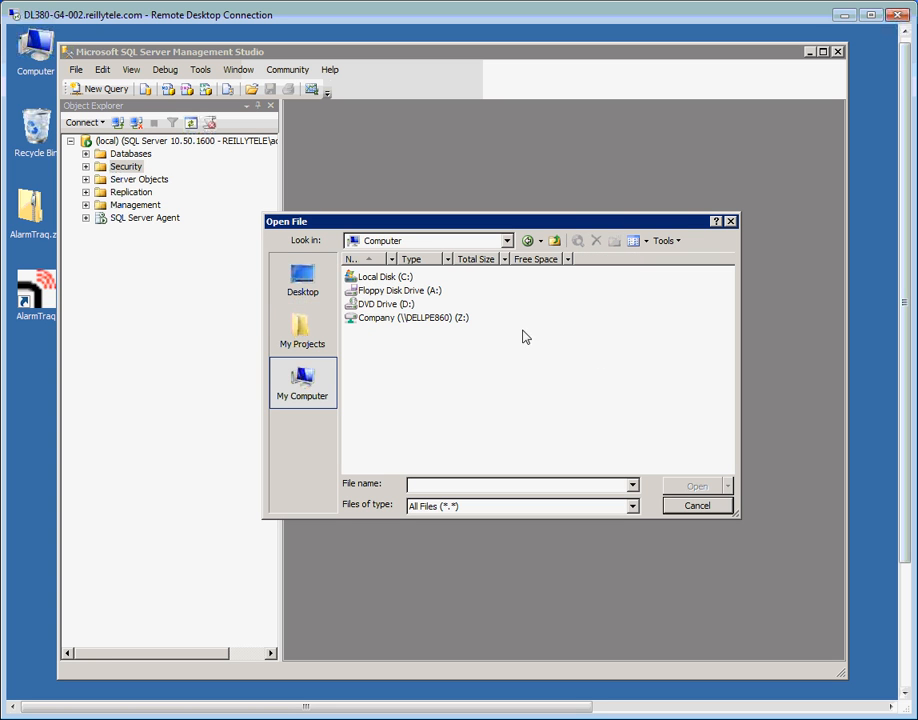
{"action": "double_click", "coordinate": [395, 278]}
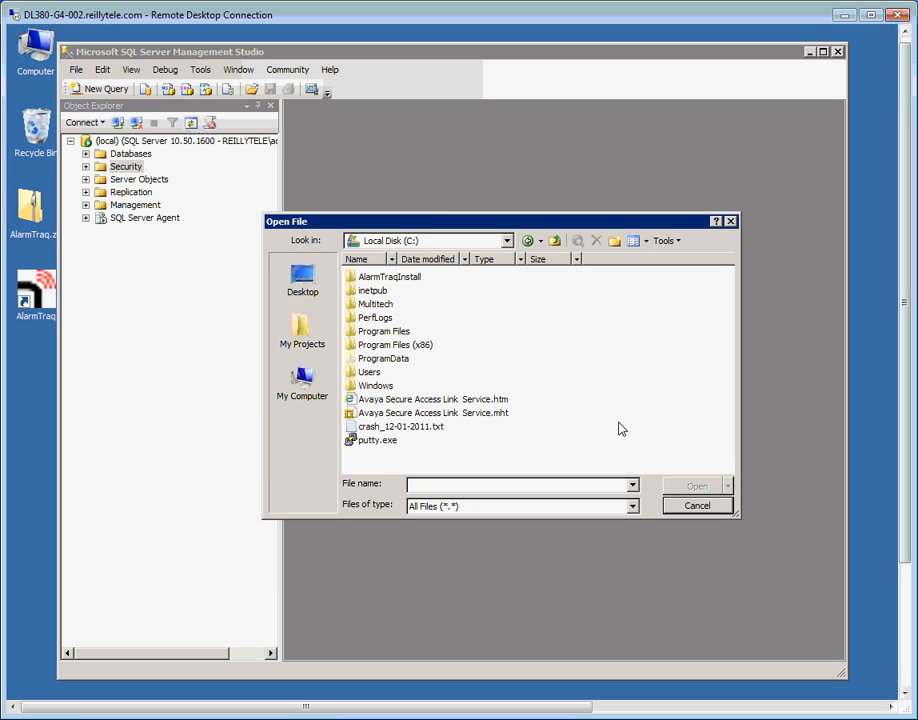
Open the script Create_AlarmTraq_7.3_SQL2008_R2_MSSQLSERVER.sql from the AlarmTraq Tools folder under Program Files (x86)
{"action": "left_click", "coordinate": [368, 346]}
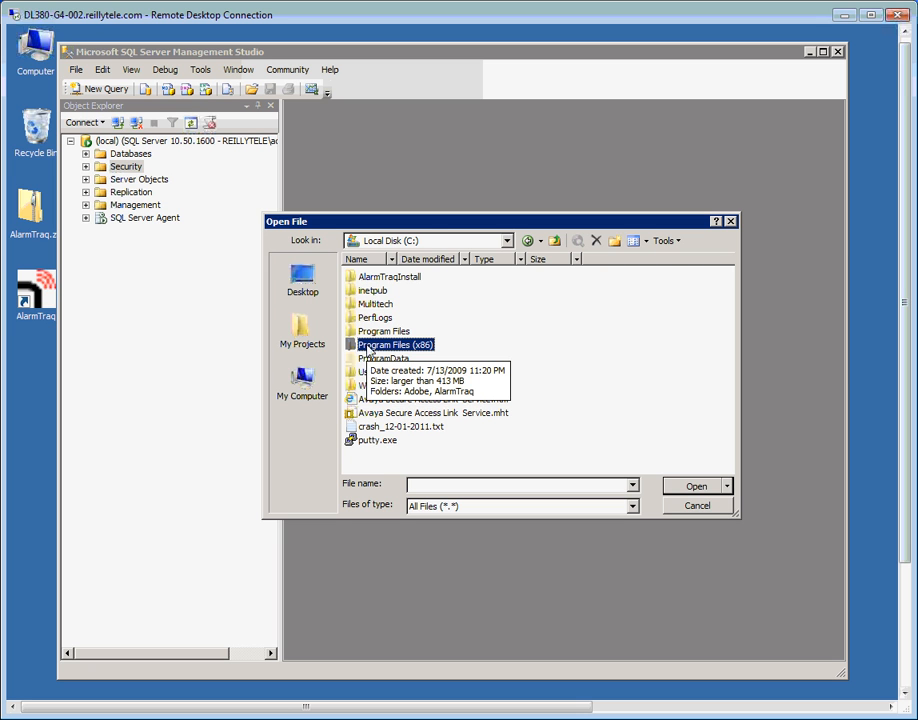
{"action": "double_click", "coordinate": [368, 346]}
{"action": "left_click", "coordinate": [375, 297]}
{"action": "double_click", "coordinate": [375, 297]}
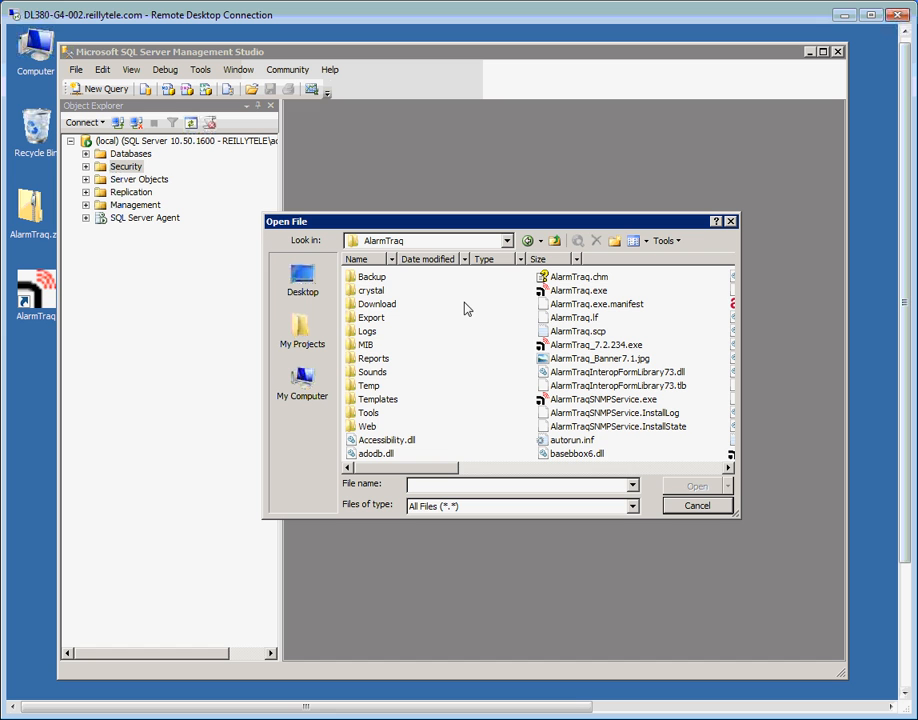
{"action": "double_click", "coordinate": [368, 416]}
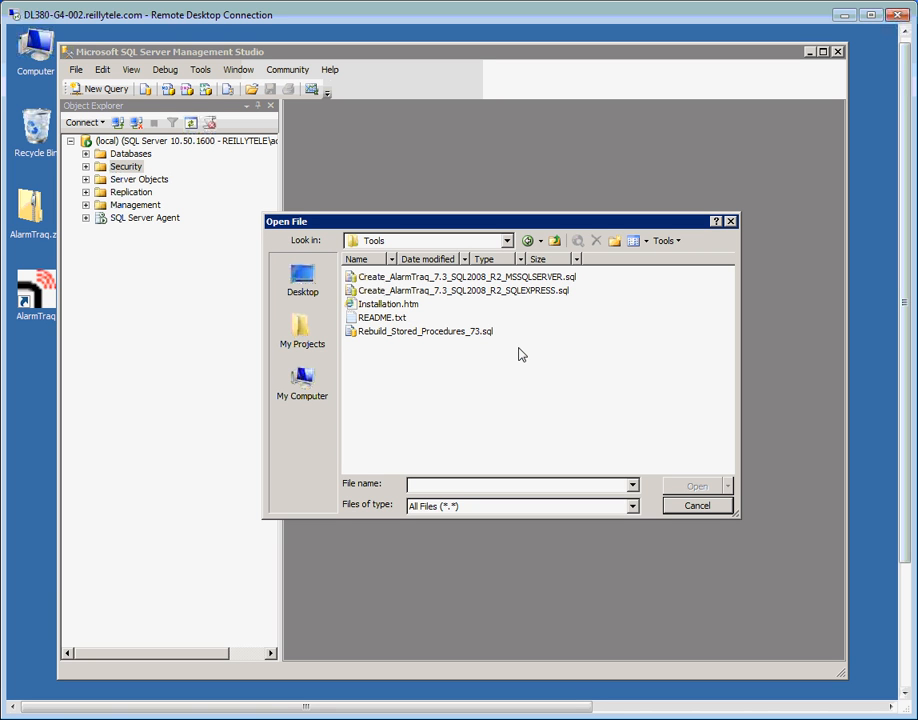
{"action": "left_click", "coordinate": [401, 279]}
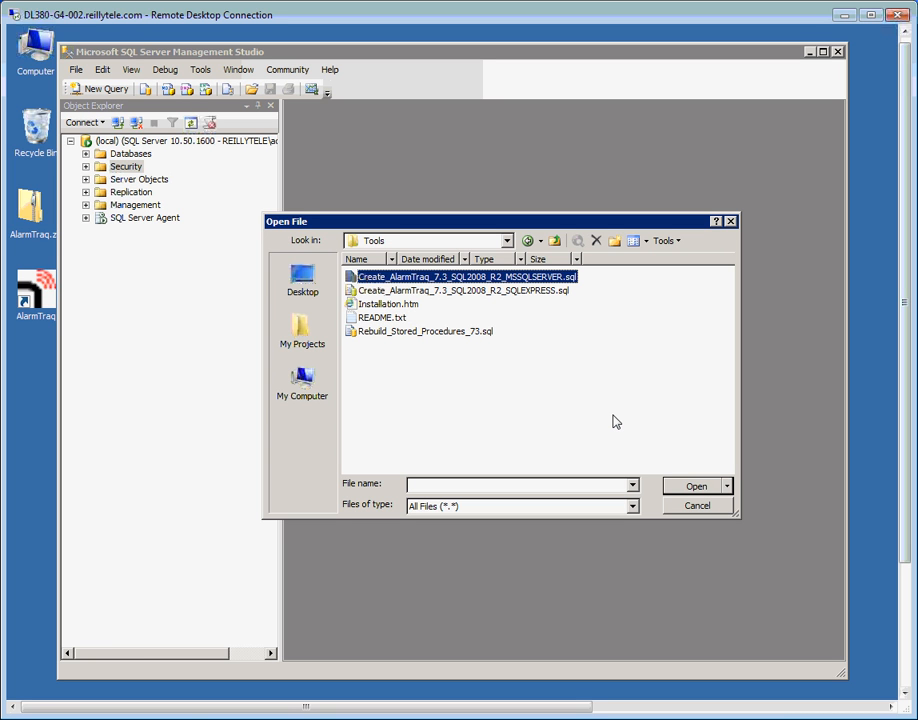
{"action": "left_click", "coordinate": [699, 487]}
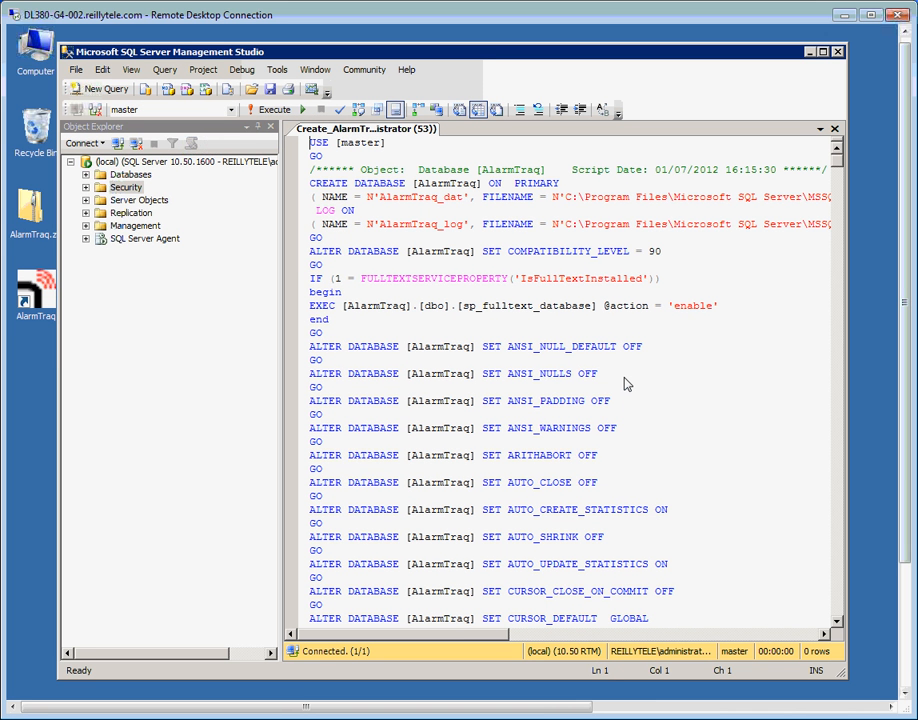
Examine the full data and log file paths in the script's CREATE DATABASE statement for AlarmTraq
{"action": "left_click_drag", "start_coordinate": [408, 636], "coordinate": [478, 637]}
{"action": "left_click_drag", "start_coordinate": [388, 197], "coordinate": [740, 199]}
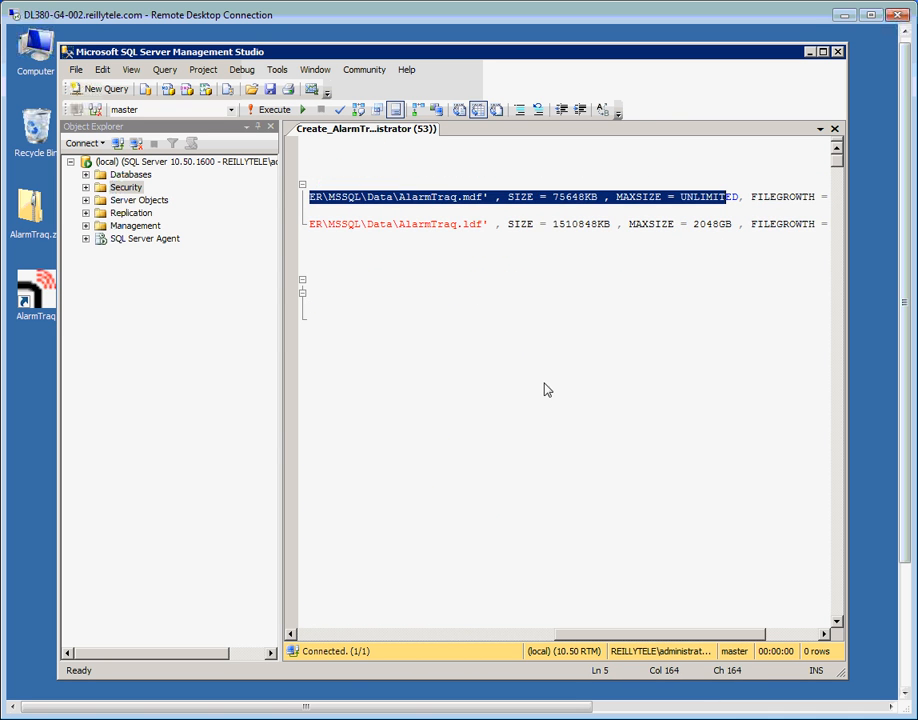
{"action": "left_click_drag", "start_coordinate": [580, 641], "coordinate": [445, 637]}
{"action": "left_click", "coordinate": [601, 408]}
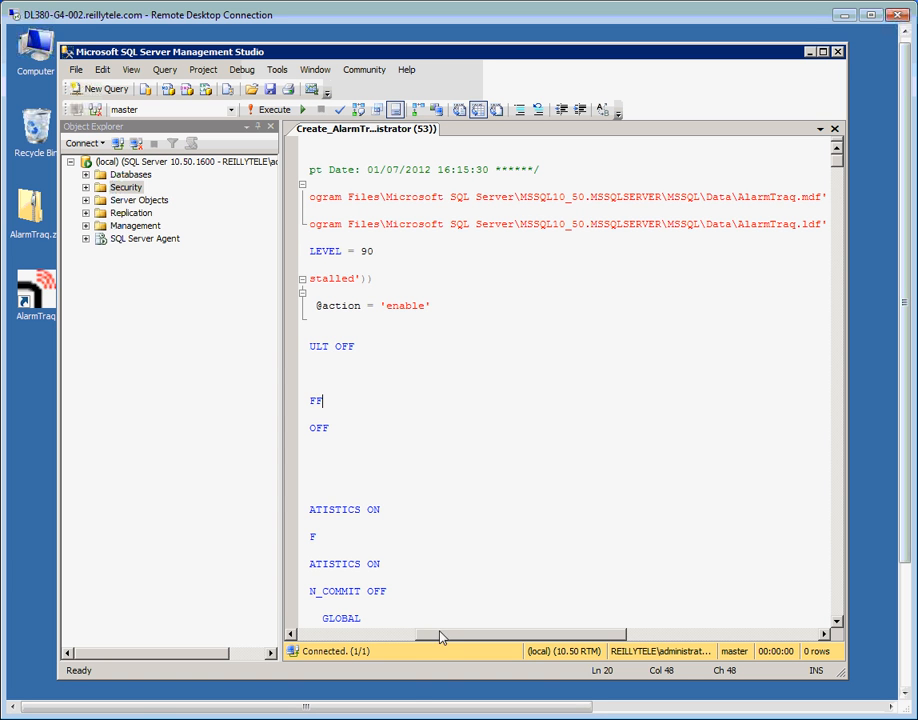
Browse to C:\Program Files\Microsoft SQL Server in a Computer window and select the MSSQL10_50.MSSQLSERVER folder
{"action": "left_click_drag", "start_coordinate": [422, 643], "coordinate": [292, 640]}
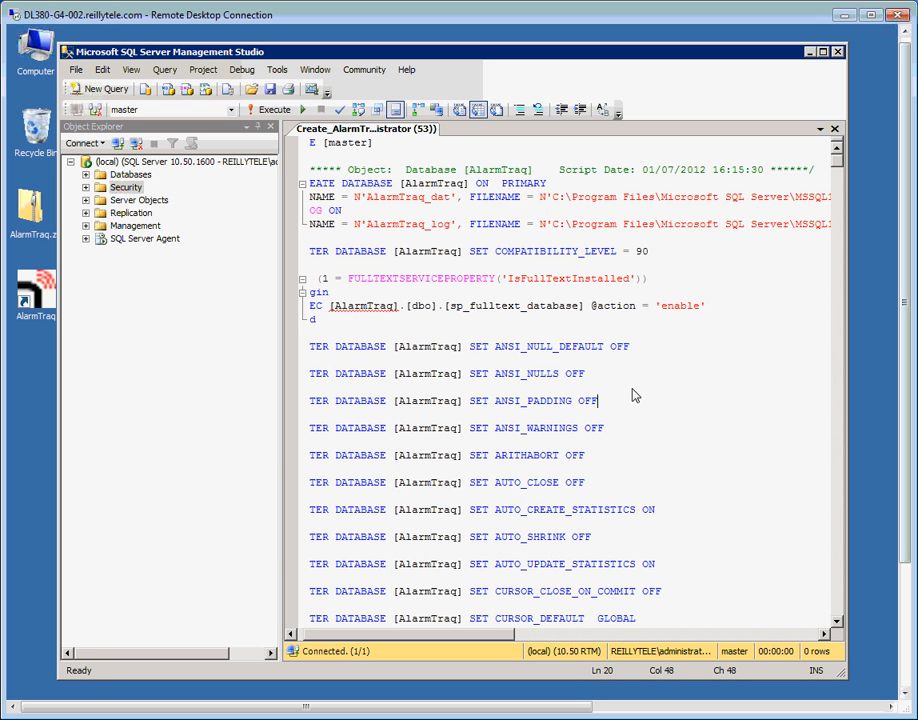
{"action": "left_click_drag", "start_coordinate": [505, 641], "coordinate": [595, 636]}
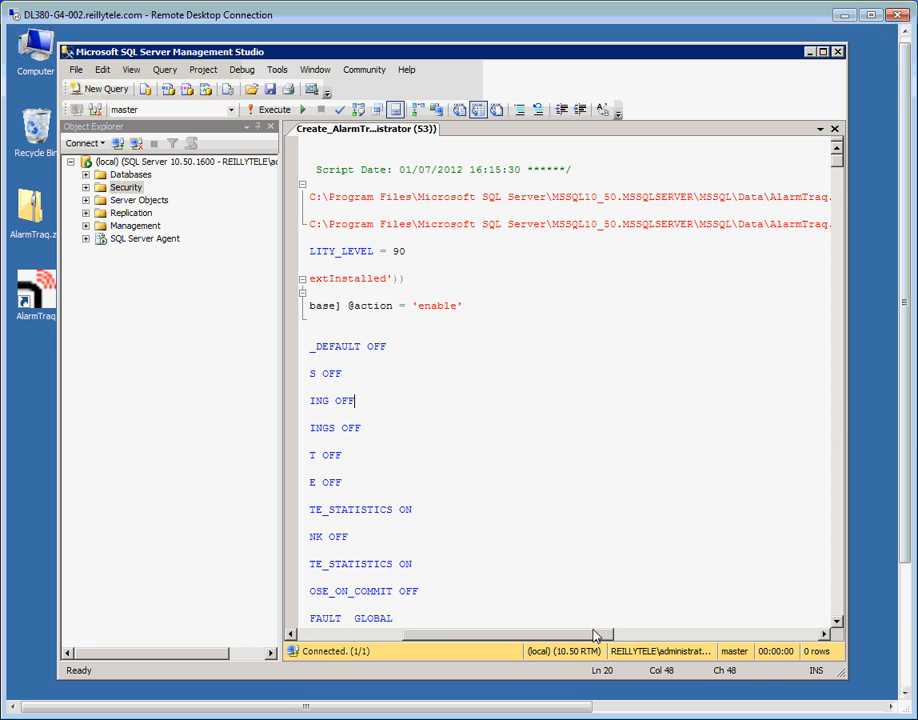
{"action": "left_click_drag", "start_coordinate": [903, 444], "coordinate": [903, 561]}
{"action": "left_click", "coordinate": [28, 689]}
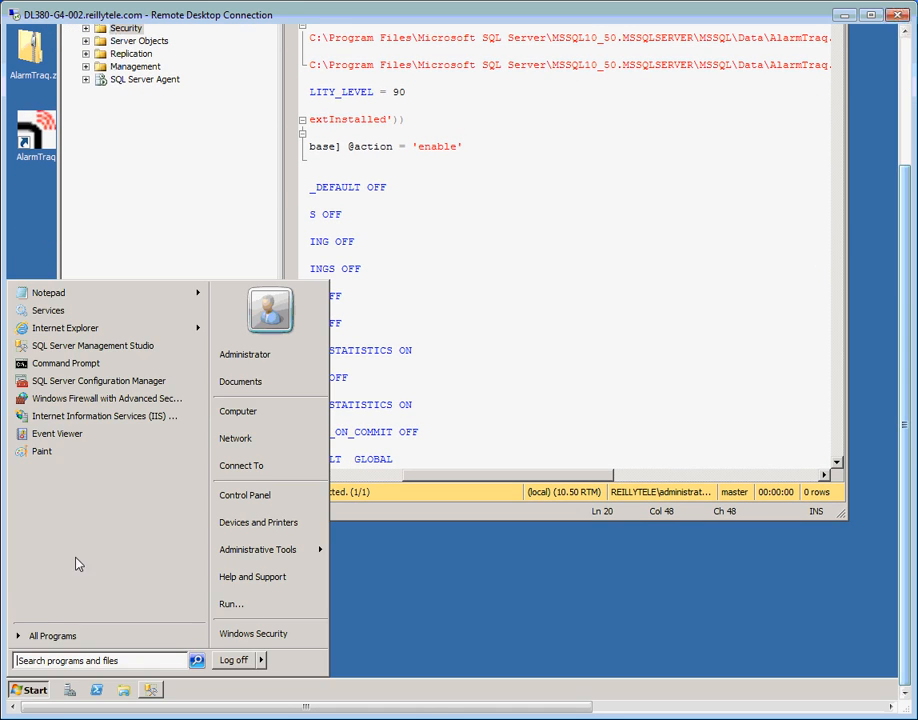
{"action": "left_click", "coordinate": [248, 412]}
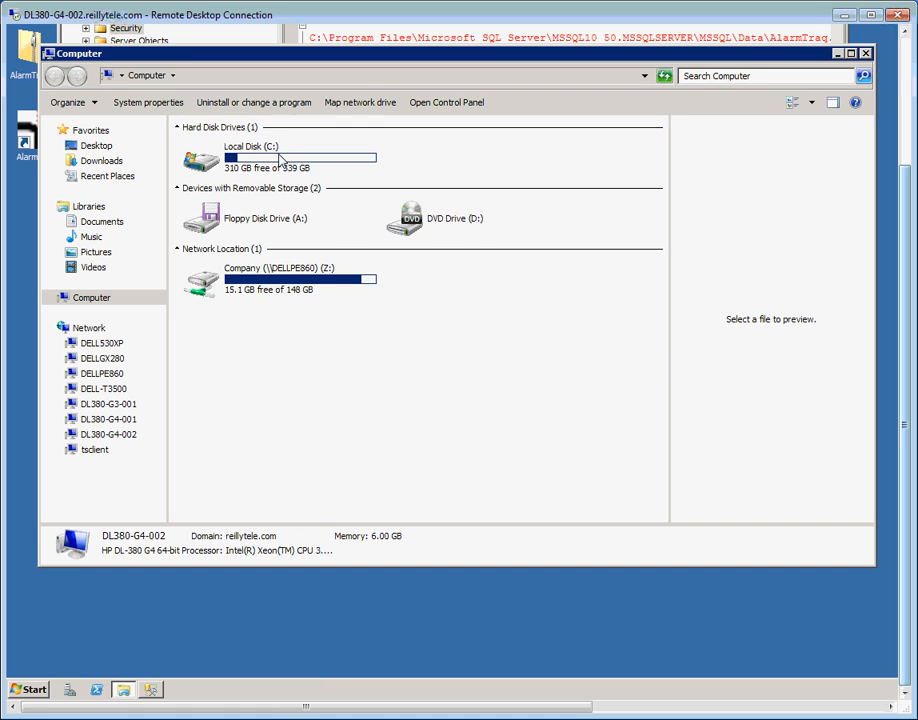
{"action": "double_click", "coordinate": [280, 158]}
{"action": "double_click", "coordinate": [241, 214]}
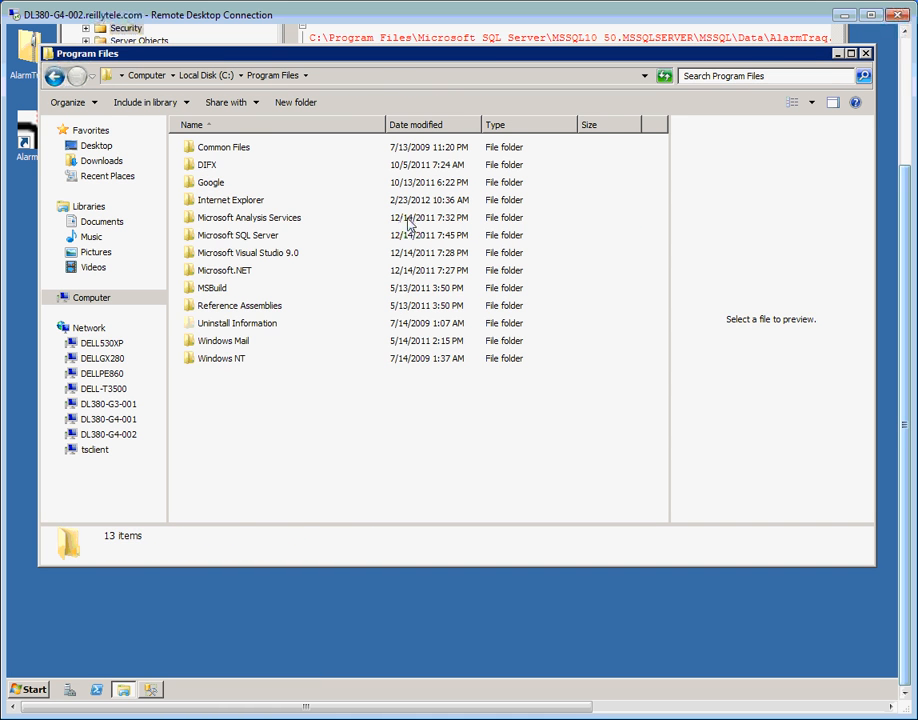
{"action": "double_click", "coordinate": [253, 235]}
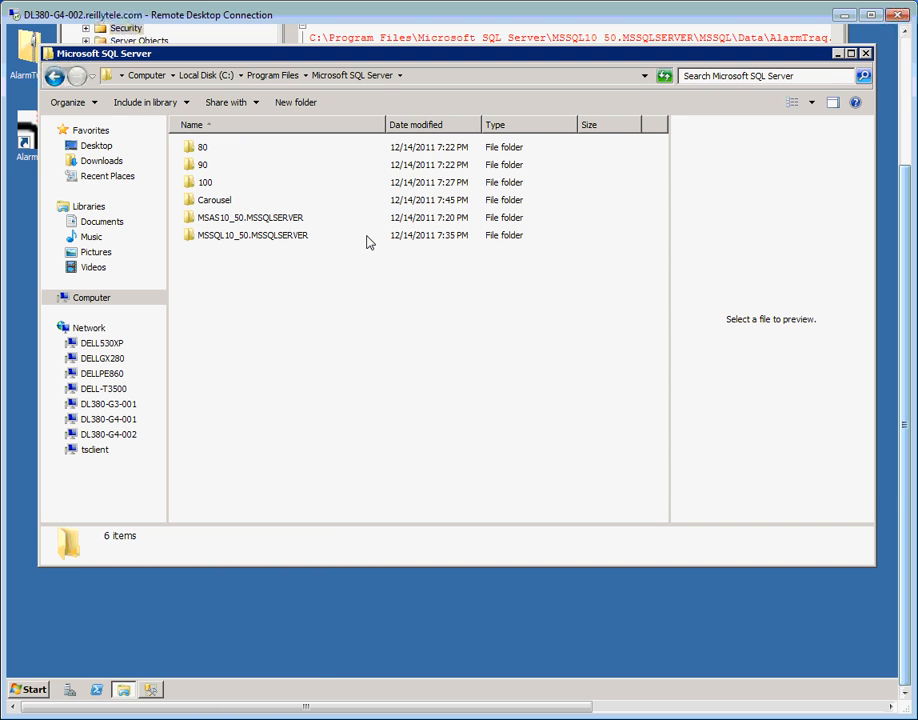
{"action": "left_click", "coordinate": [227, 237]}
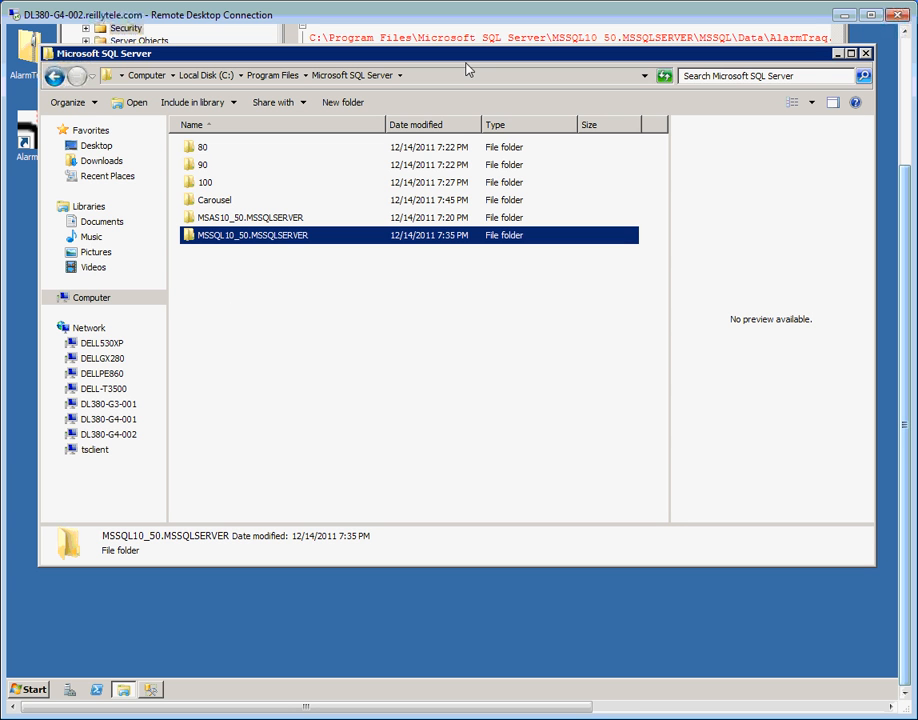
Compare the selected instance folder's name with MSSQL10_50.MSSQLSERVER in the script's log file path
{"action": "left_click_drag", "start_coordinate": [467, 57], "coordinate": [463, 125]}
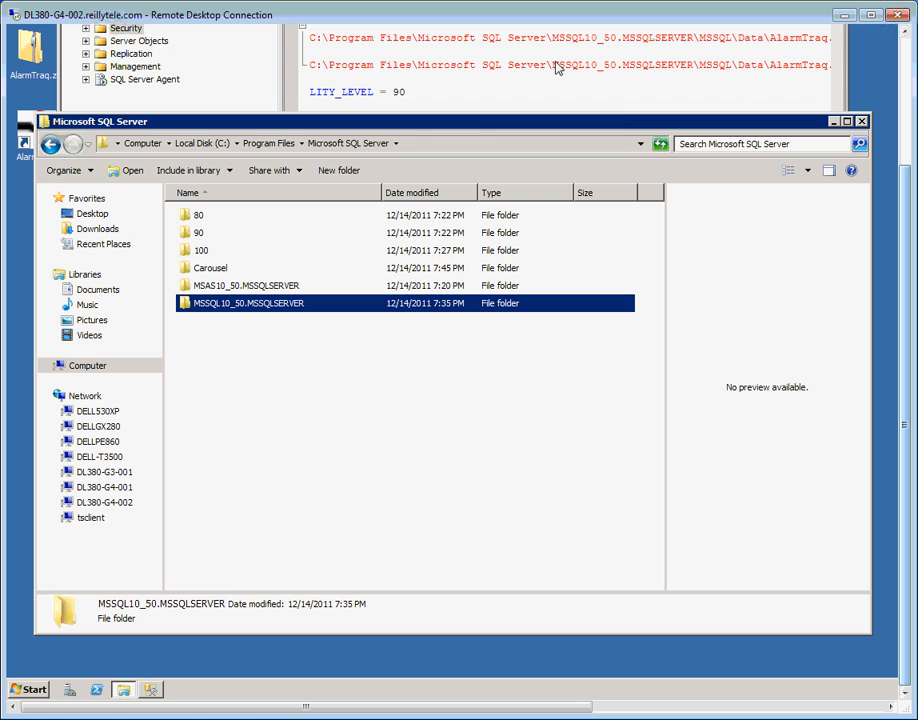
{"action": "left_click_drag", "start_coordinate": [554, 67], "coordinate": [690, 64]}
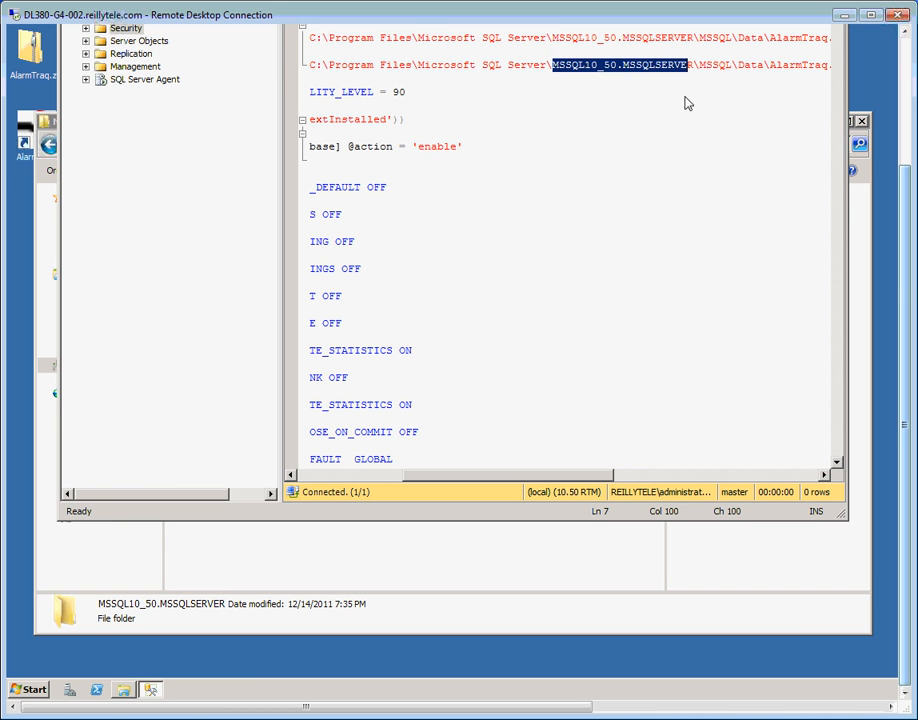
{"action": "left_click", "coordinate": [676, 134]}
Execute the AlarmTraq database creation script and refresh the local server in Object Explorer
{"action": "left_click_drag", "start_coordinate": [906, 283], "coordinate": [906, 183]}
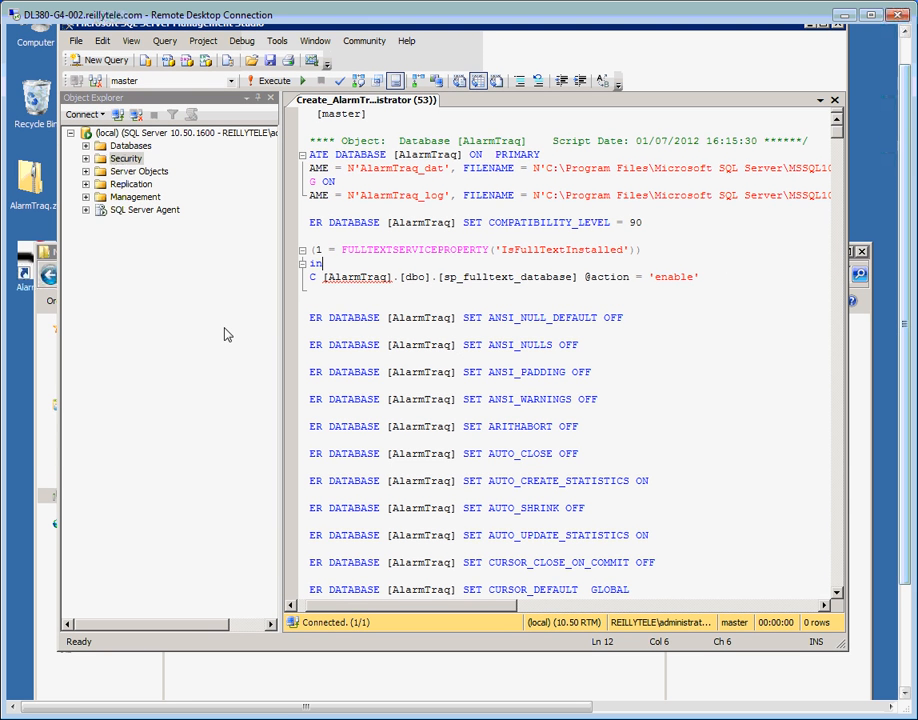
{"action": "left_click", "coordinate": [270, 84]}
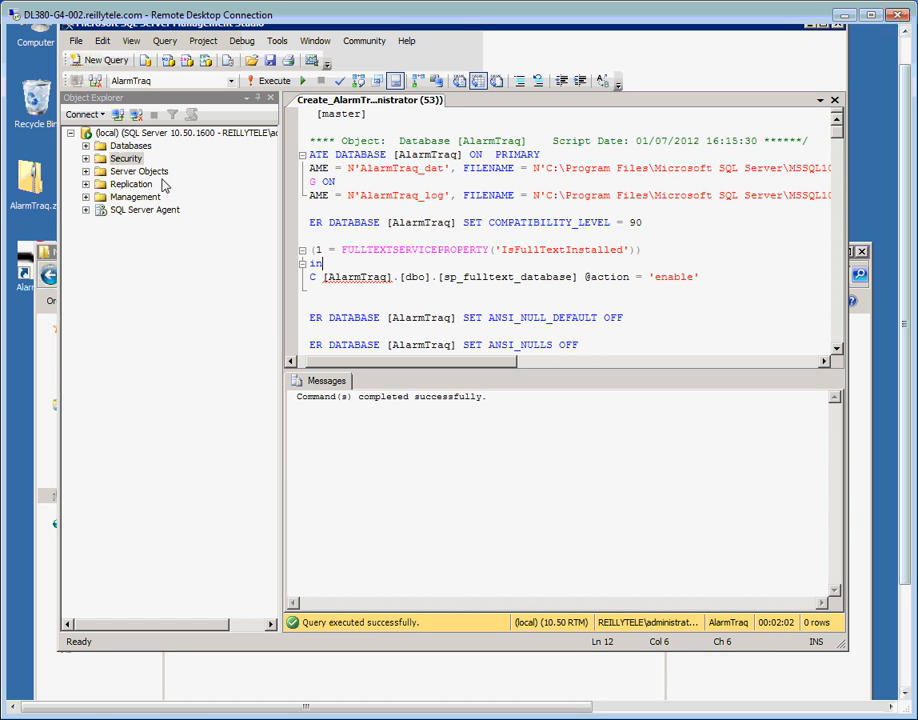
{"action": "right_click", "coordinate": [128, 136]}
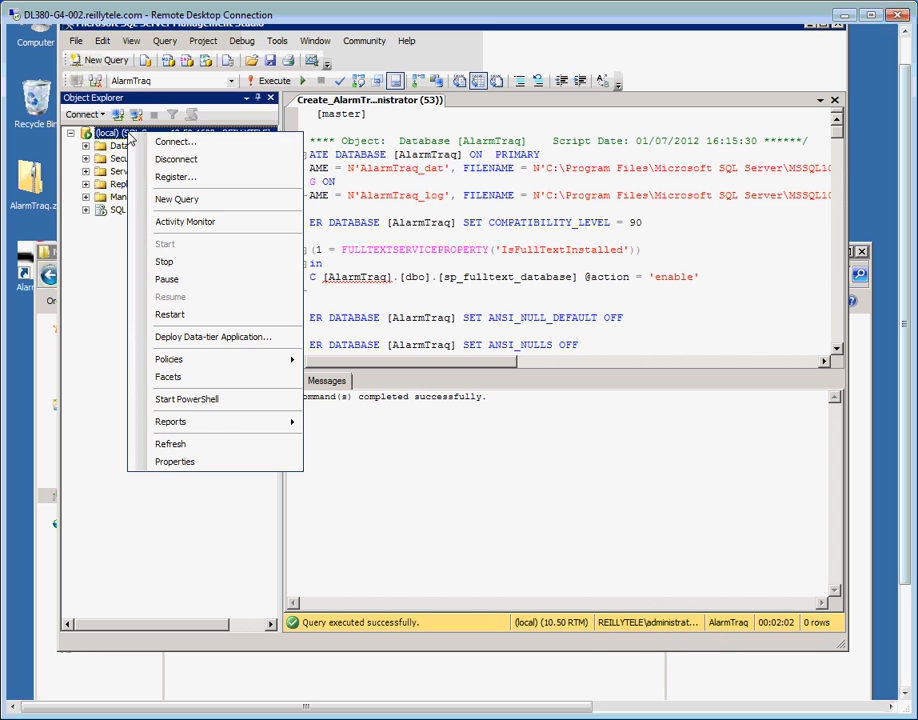
{"action": "left_click", "coordinate": [182, 450]}
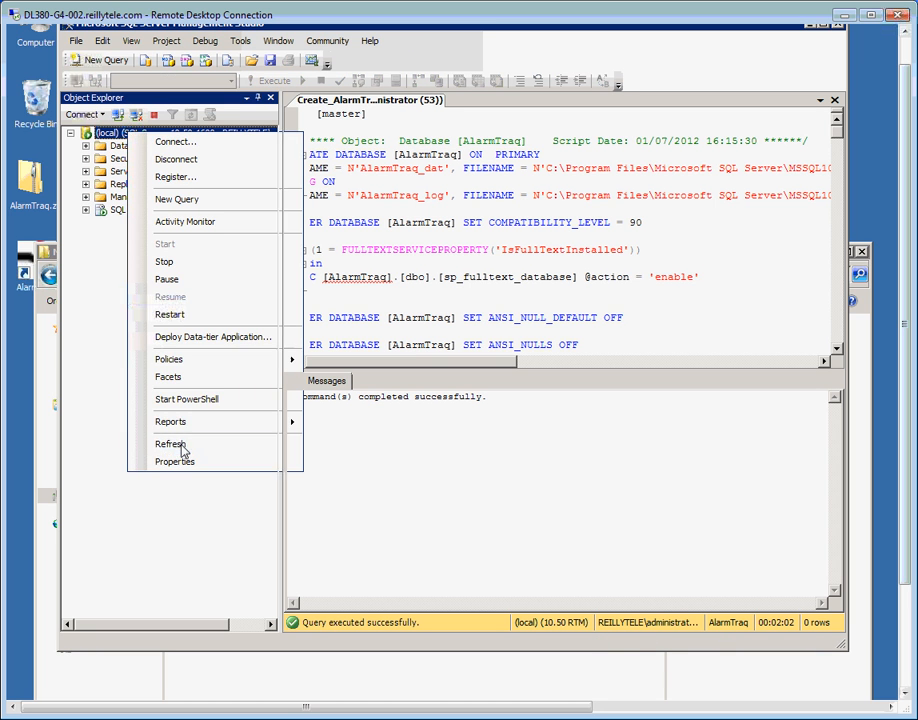
Expand the new AlarmTraq database, examine its tables, and collapse the Tables folder
{"action": "left_click", "coordinate": [86, 146]}
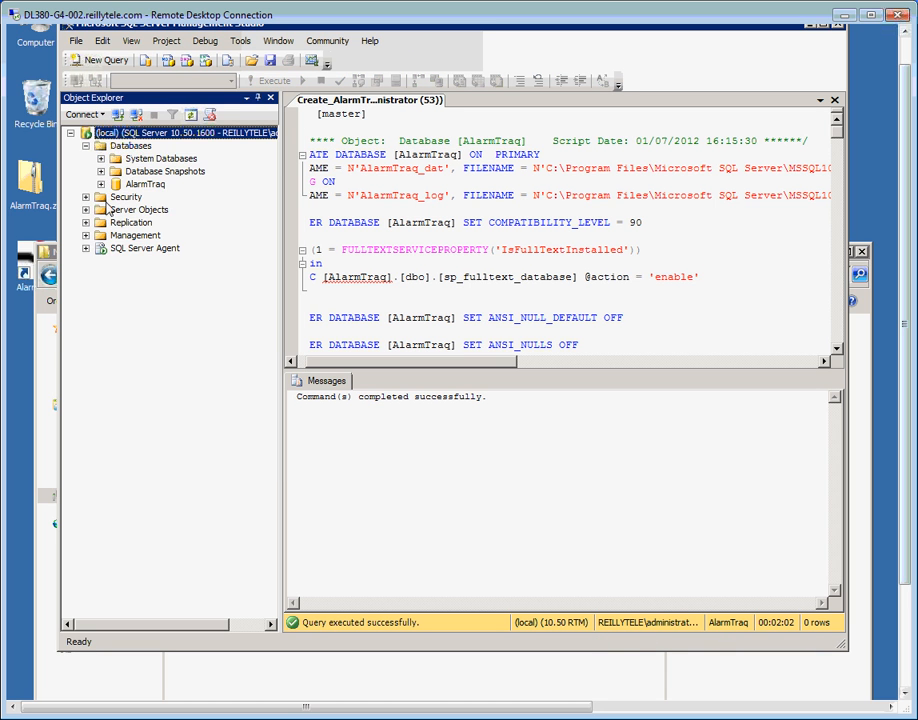
{"action": "left_click", "coordinate": [101, 184]}
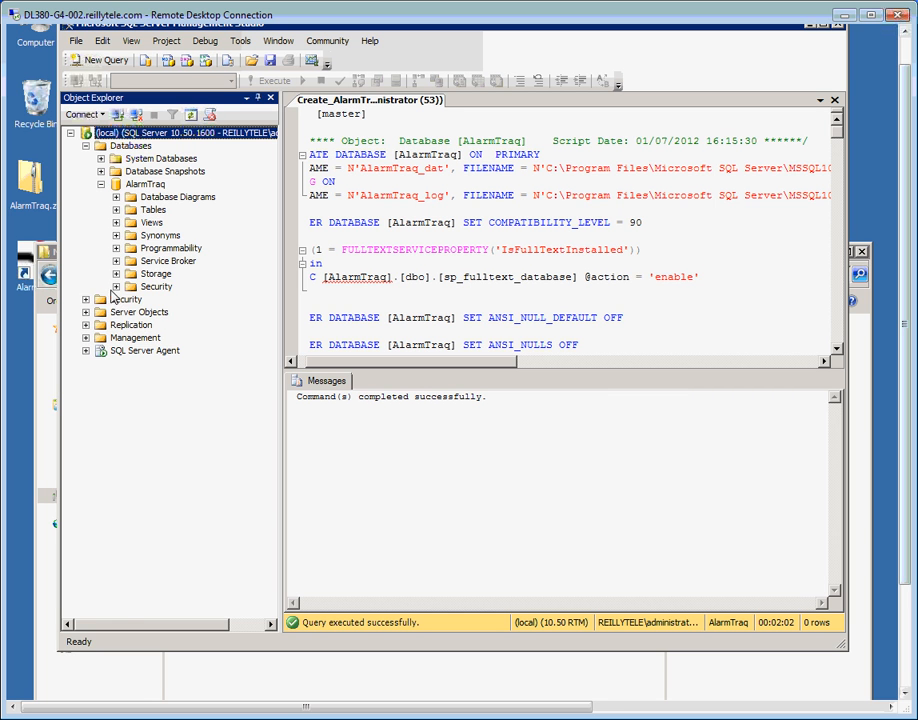
{"action": "left_click", "coordinate": [116, 210]}
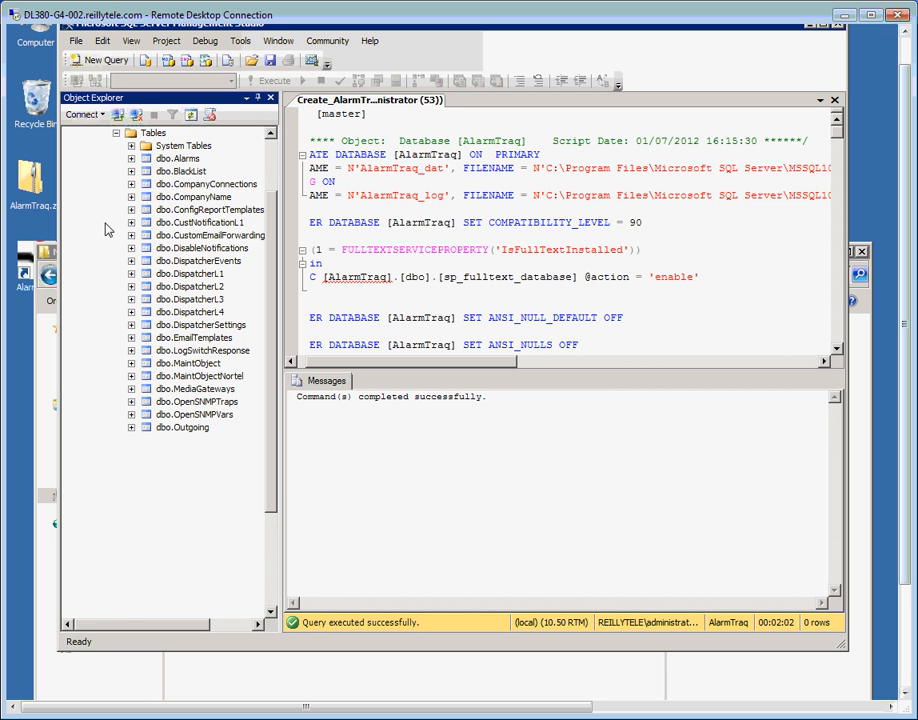
{"action": "left_click", "coordinate": [116, 135]}
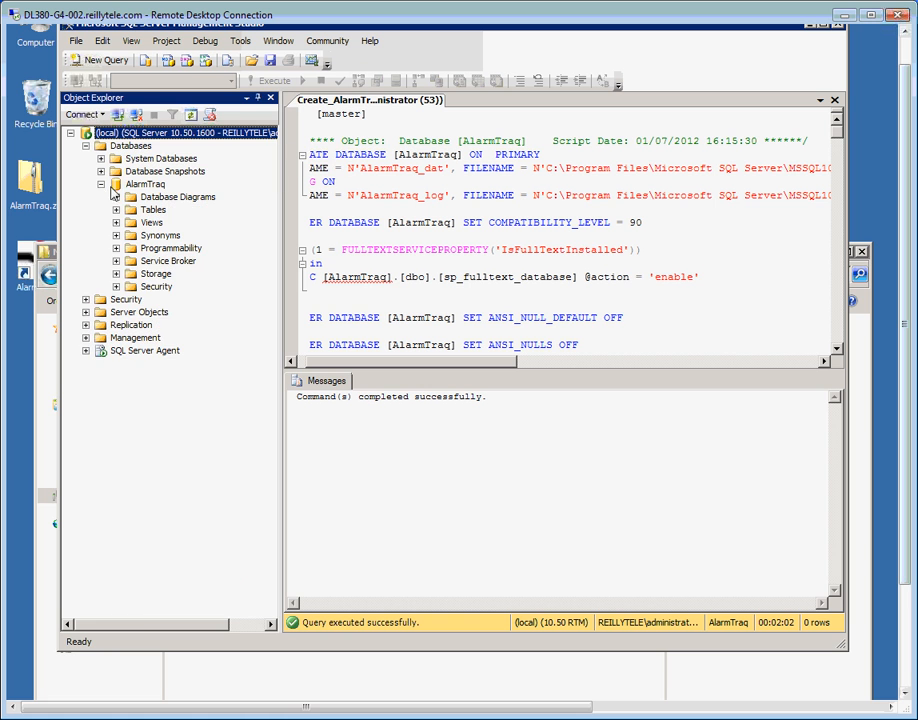
Examine the AlarmTraq database's stored procedures and scalar-valued functions under Programmability
{"action": "left_click", "coordinate": [116, 248]}
{"action": "left_click", "coordinate": [131, 261]}
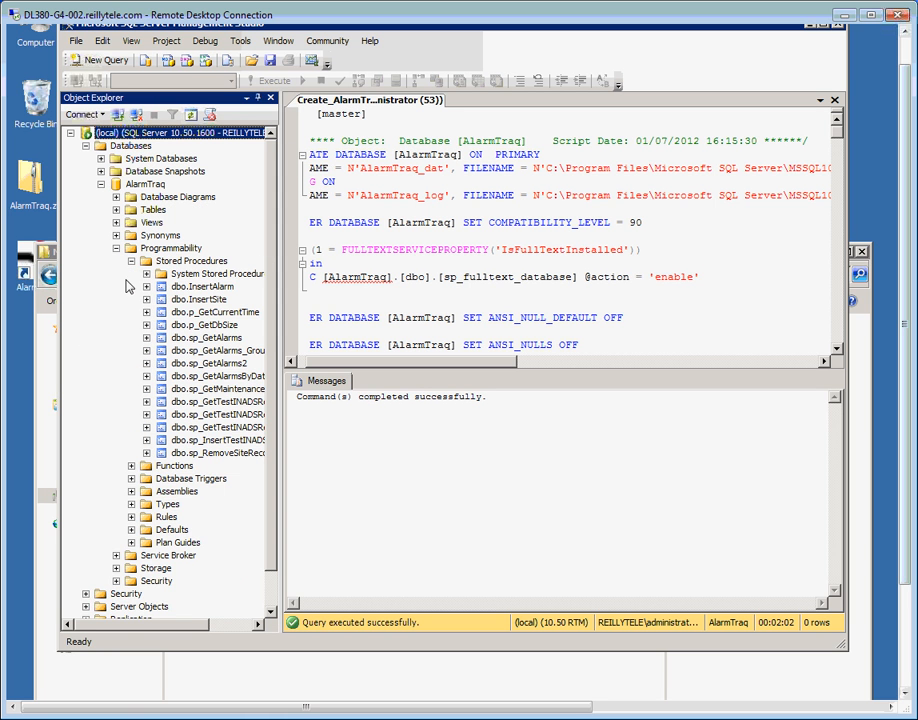
{"action": "left_click", "coordinate": [131, 466]}
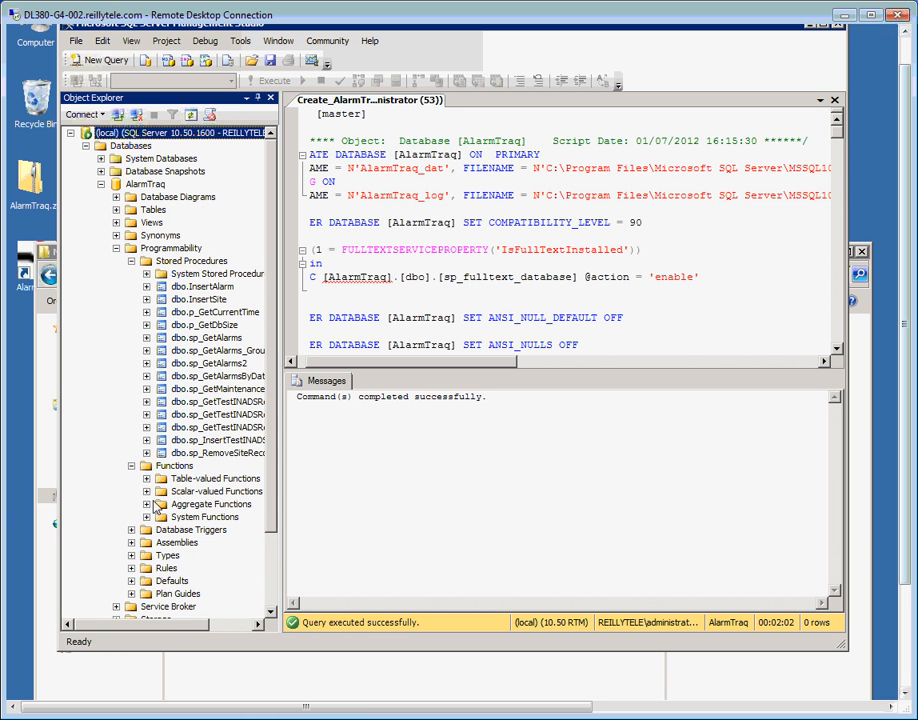
{"action": "left_click", "coordinate": [147, 492]}
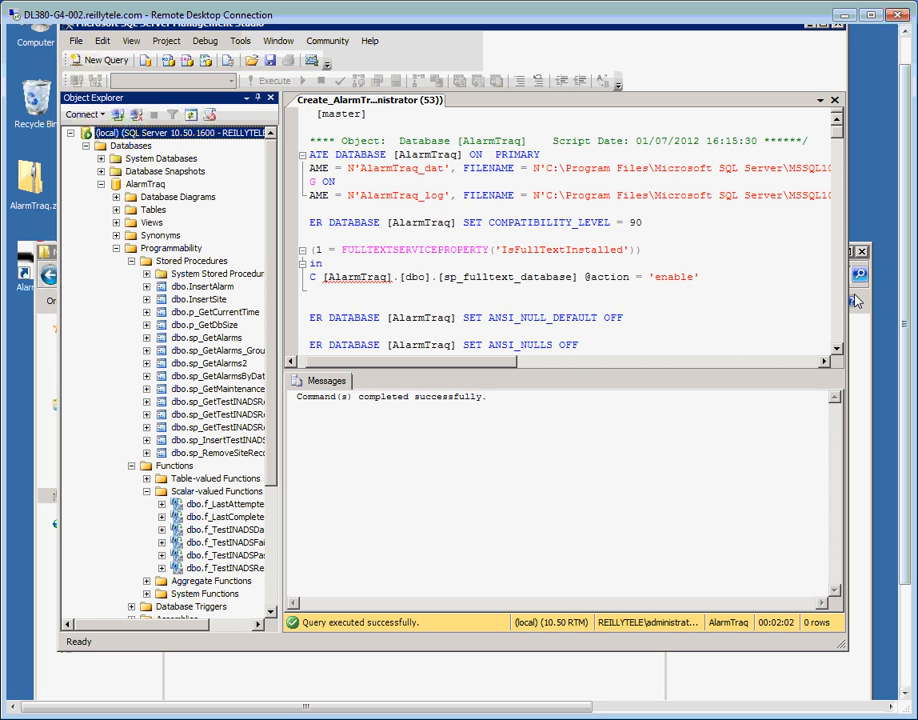
Close SQL Server Management Studio and the Microsoft SQL Server folder window
{"action": "left_click_drag", "start_coordinate": [906, 297], "coordinate": [904, 262]}
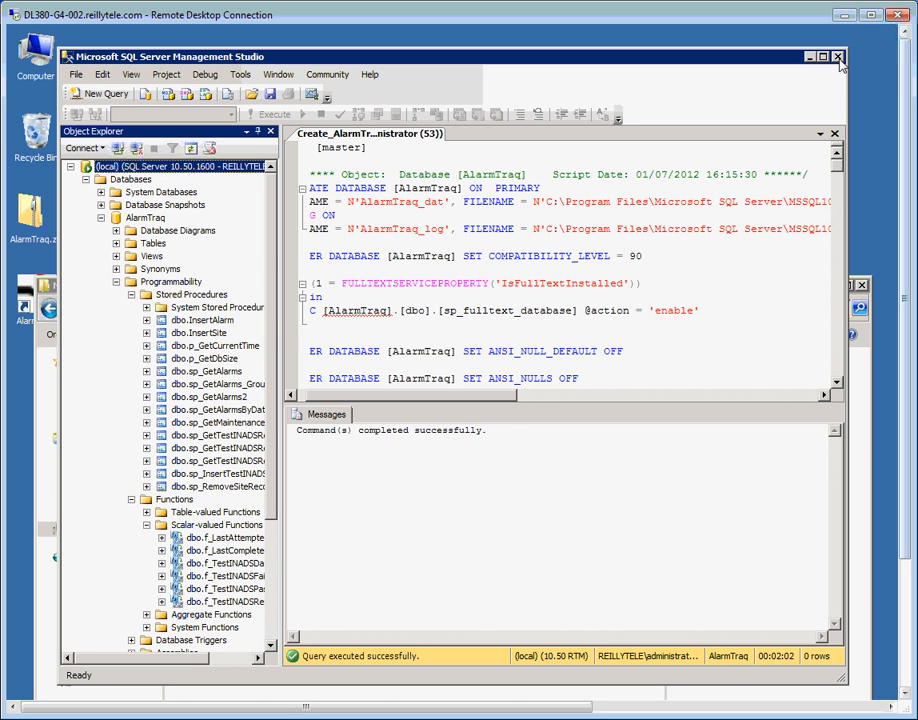
{"action": "left_click", "coordinate": [838, 57]}
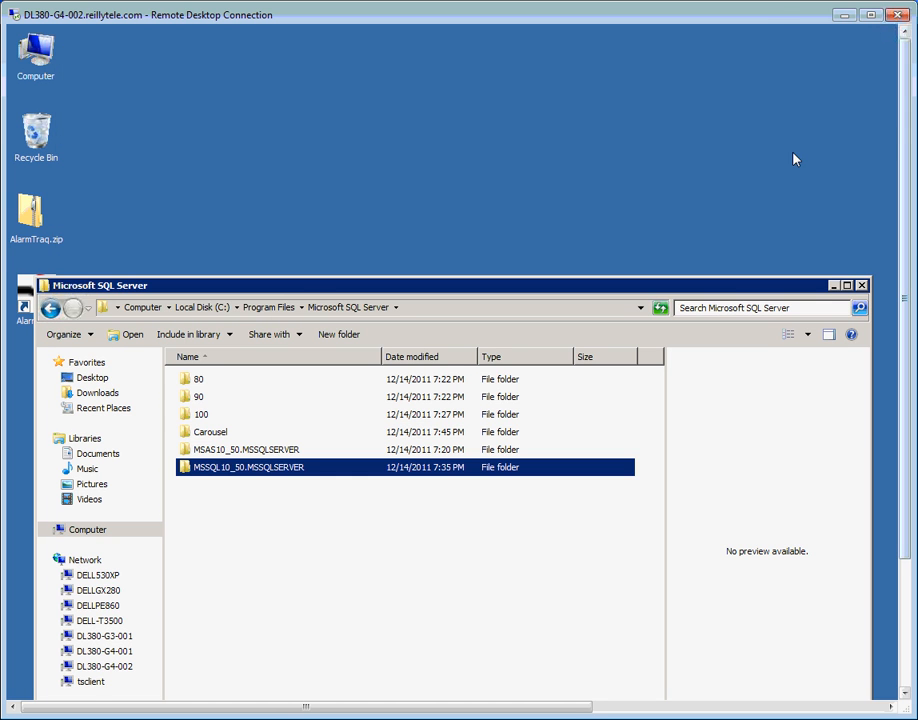
{"action": "left_click", "coordinate": [862, 286]}
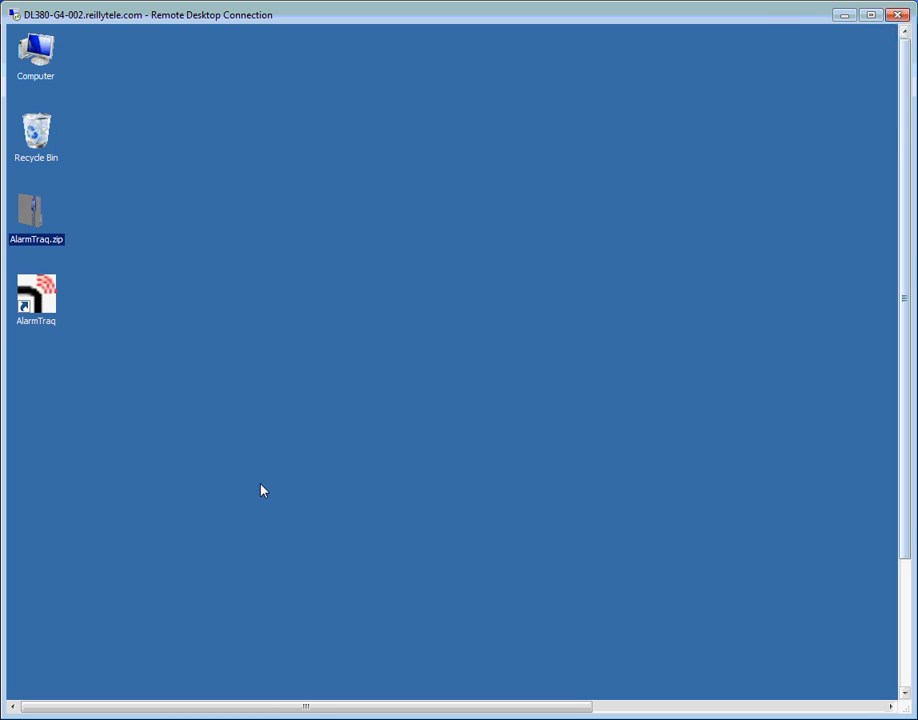
Examine the SQL Server services in SQL Server Configuration Manager, including SQL Server (MSSQLSERVER), and close the manager
{"action": "left_click_drag", "start_coordinate": [908, 527], "coordinate": [908, 660]}
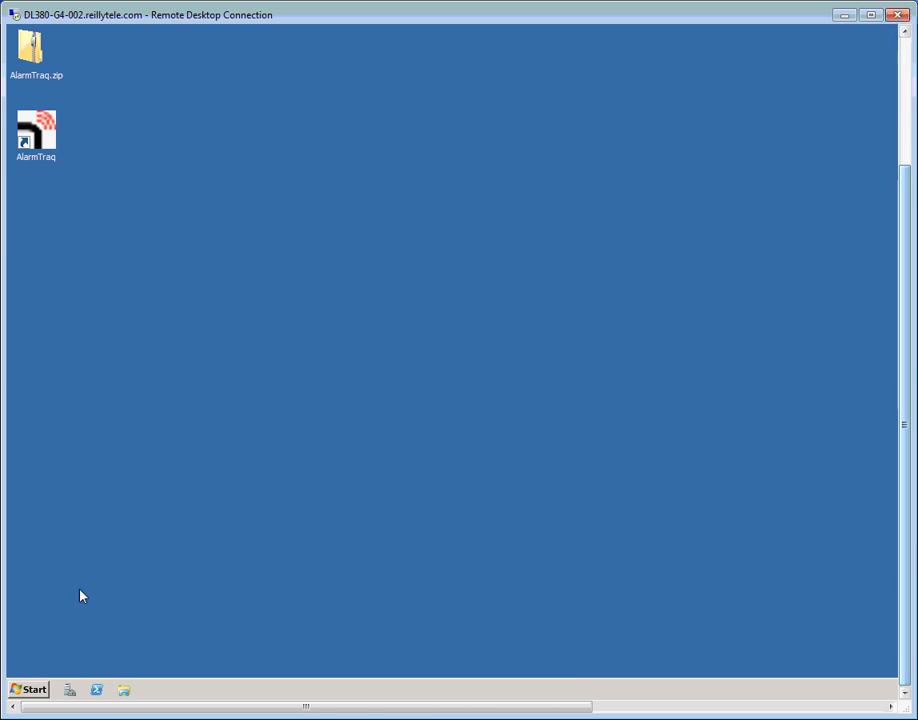
{"action": "left_click", "coordinate": [29, 690]}
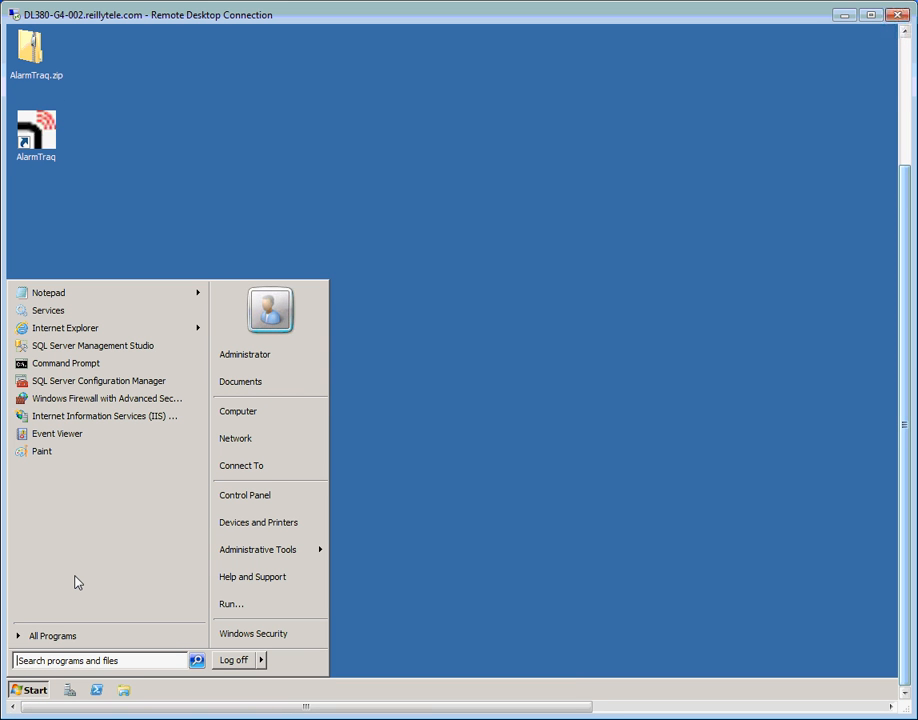
{"action": "left_click", "coordinate": [66, 636]}
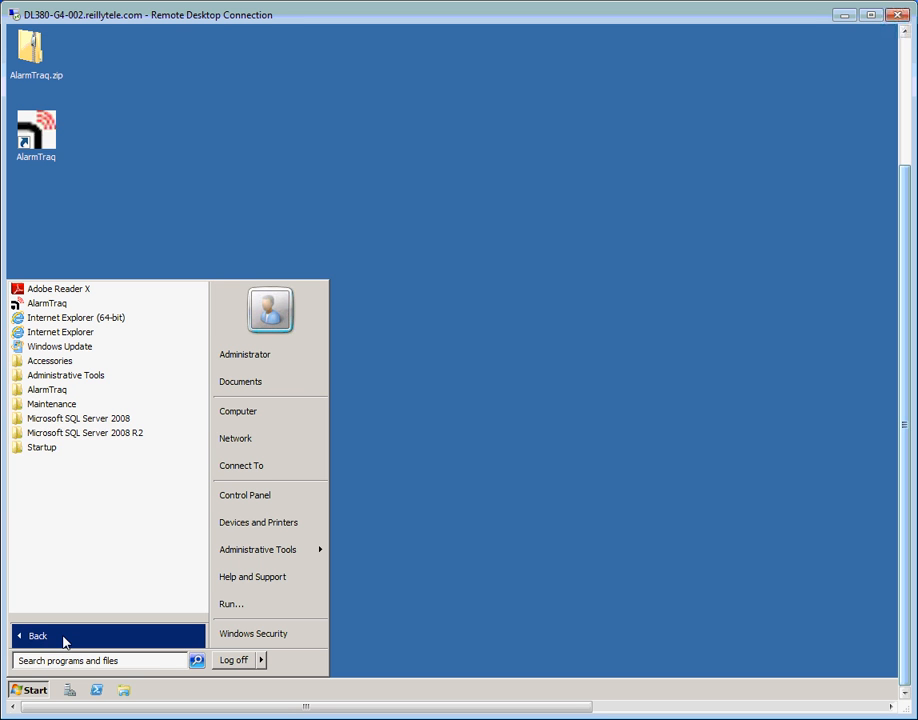
{"action": "left_click", "coordinate": [115, 436]}
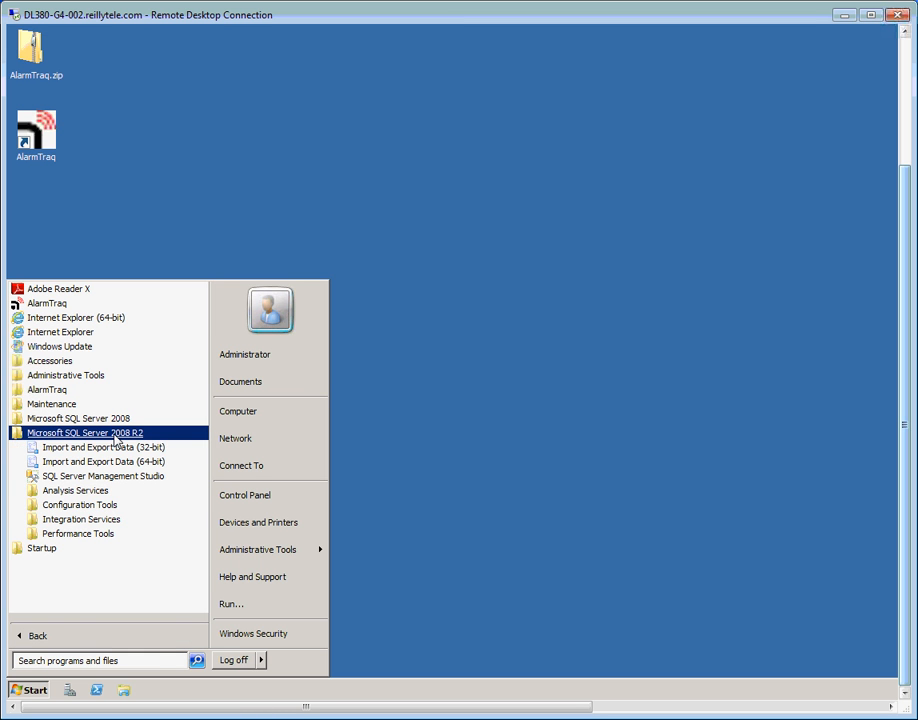
{"action": "left_click", "coordinate": [108, 507]}
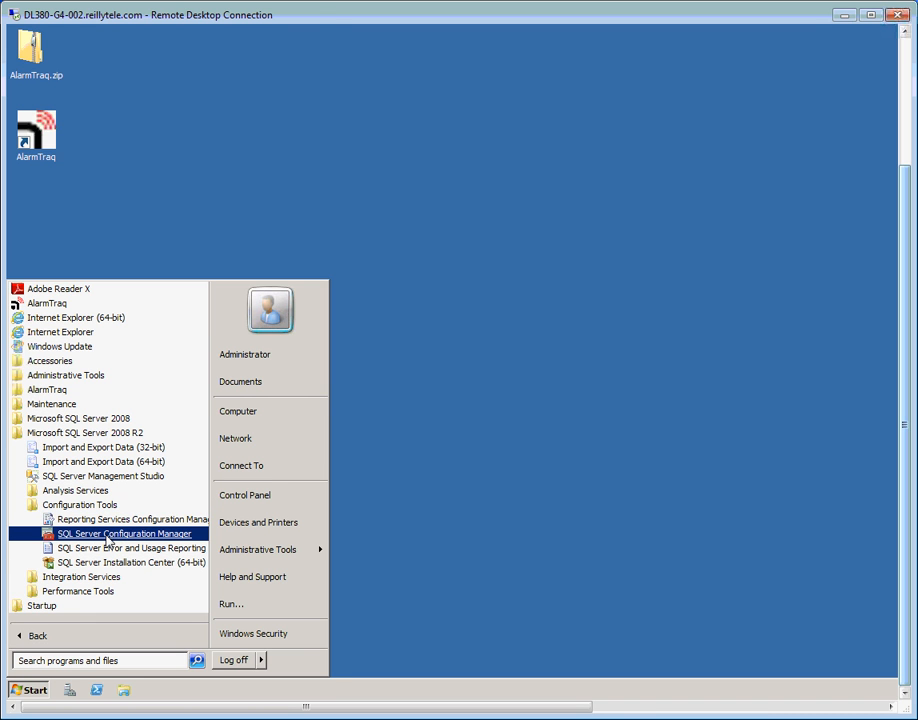
{"action": "left_click", "coordinate": [109, 539]}
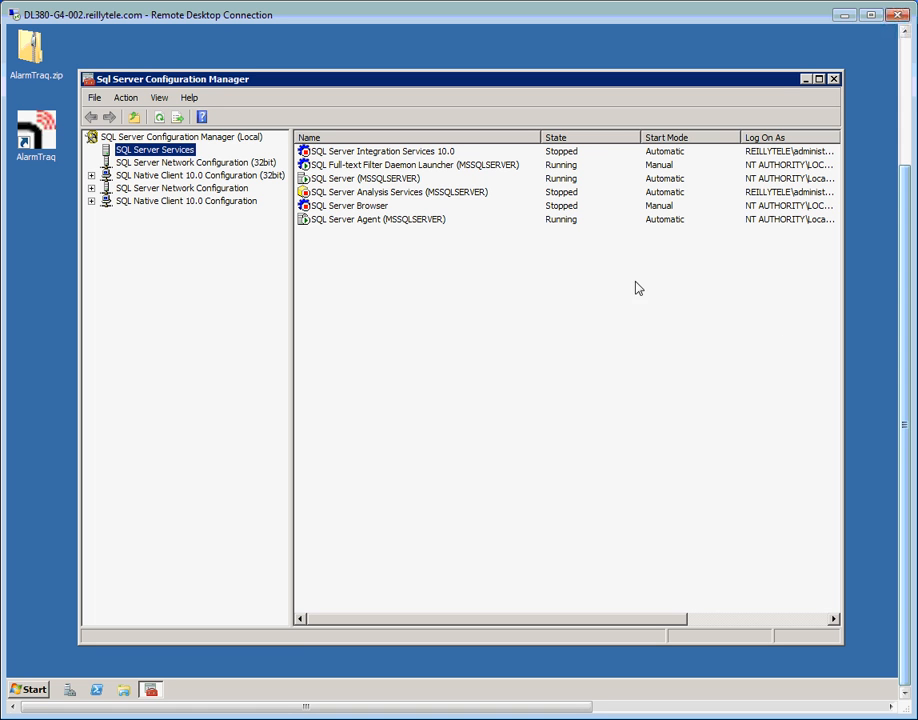
{"action": "left_click", "coordinate": [355, 178]}
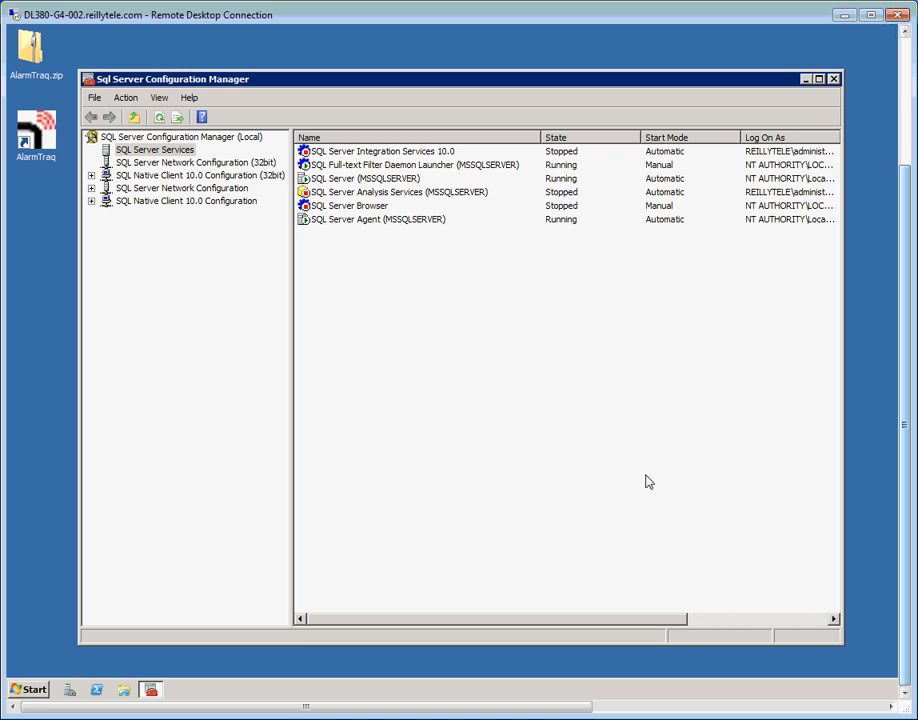
{"action": "left_click", "coordinate": [834, 79]}
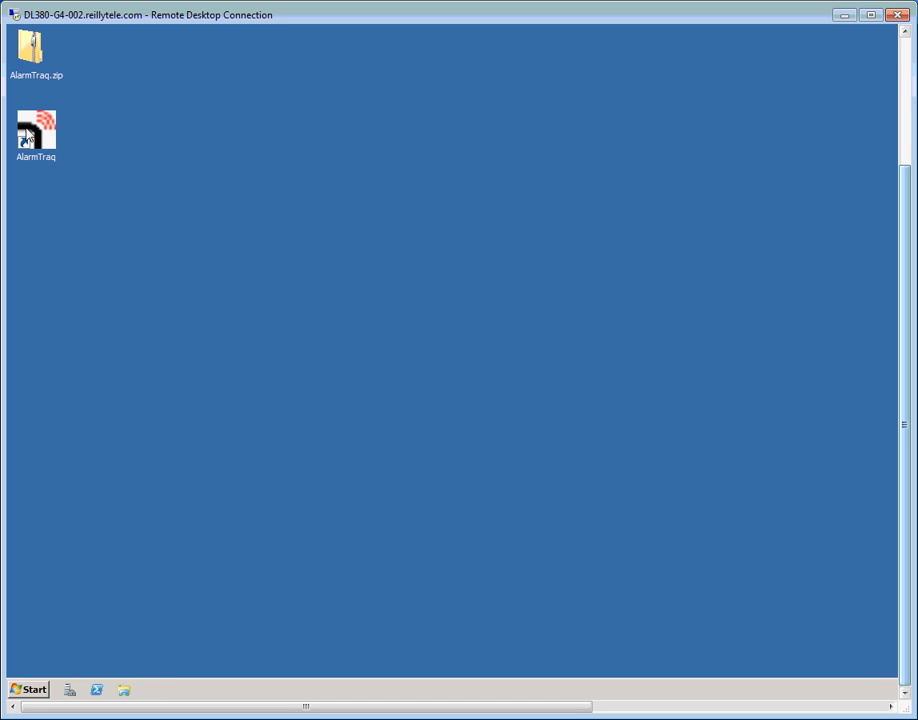
Launch AlarmTraq from the desktop and move its SQL Connection window fully into view
{"action": "double_click", "coordinate": [30, 137]}
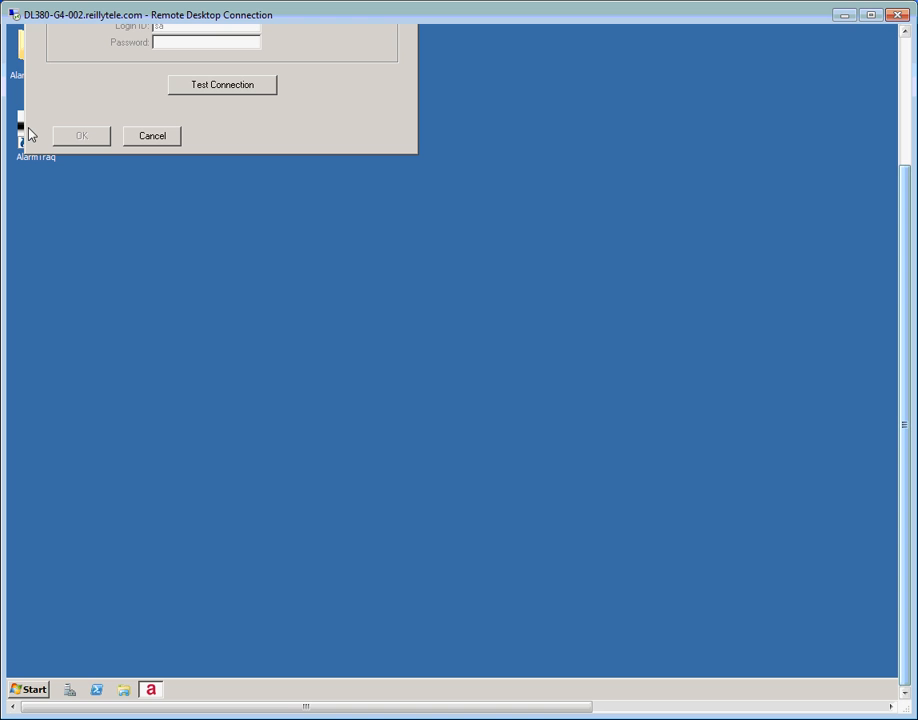
{"action": "left_click_drag", "start_coordinate": [906, 289], "coordinate": [887, 145]}
{"action": "left_click_drag", "start_coordinate": [241, 55], "coordinate": [307, 202]}
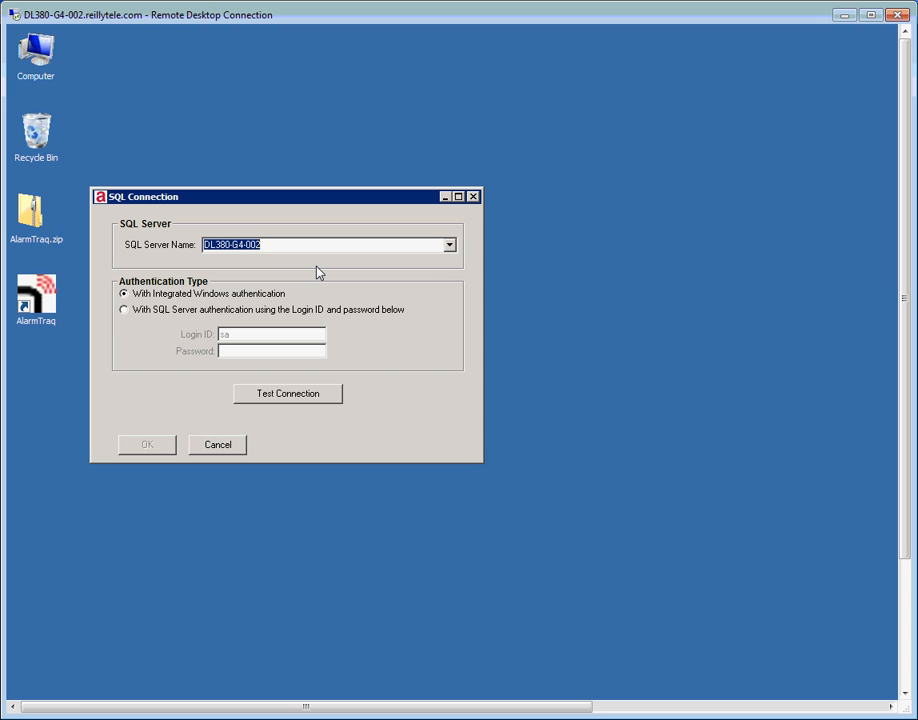
Set the connection to SQL Server authentication with login sa, enter the account password, and test the connection
{"action": "left_click", "coordinate": [125, 310]}
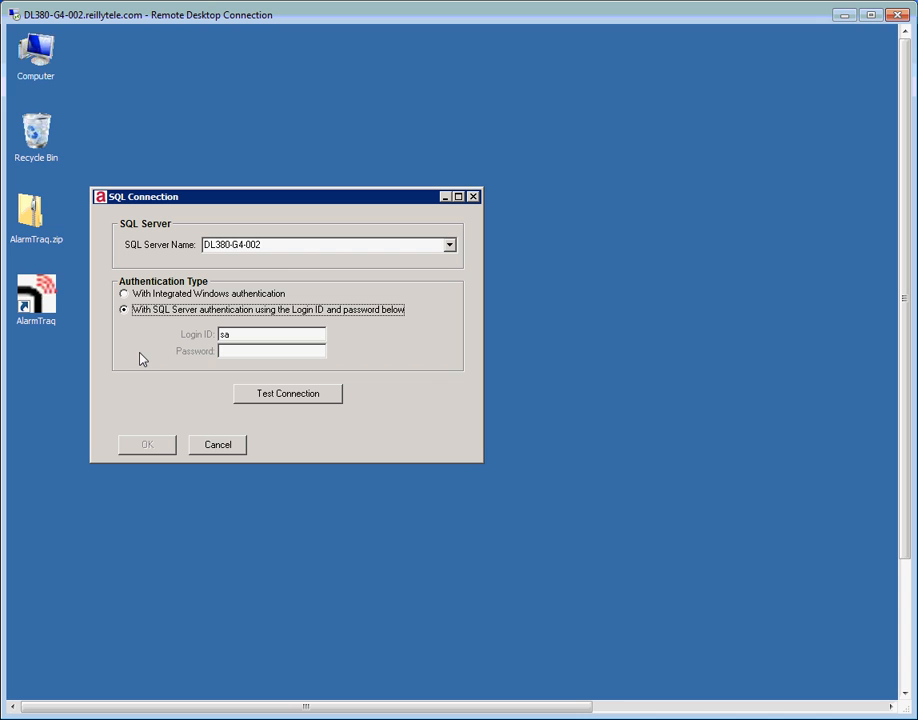
{"action": "left_click_drag", "start_coordinate": [241, 334], "coordinate": [214, 346]}
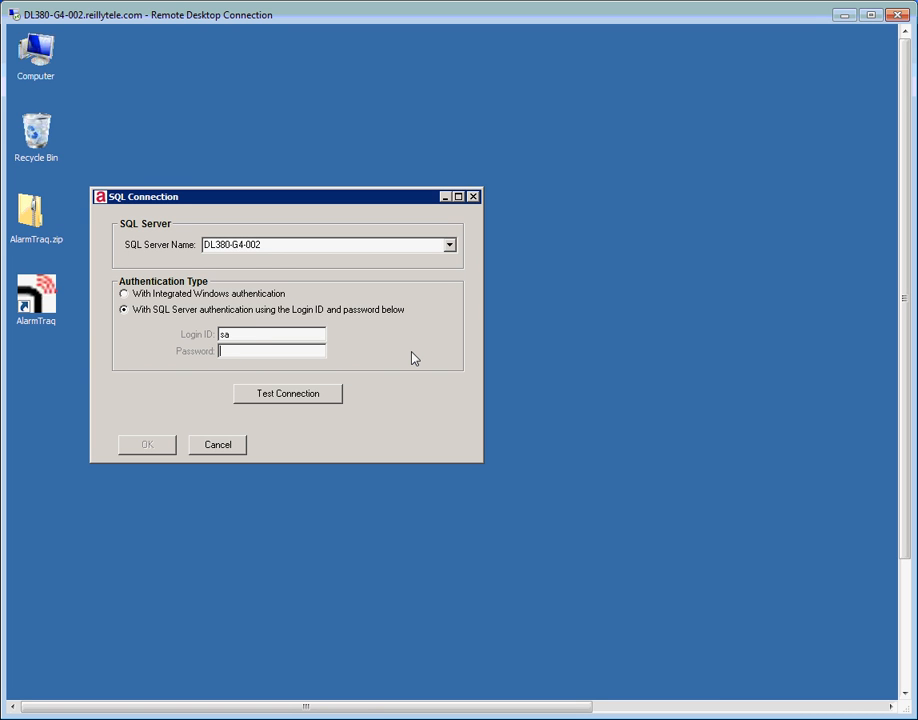
{"action": "type", "text": "**********"}
{"action": "left_click", "coordinate": [299, 400]}
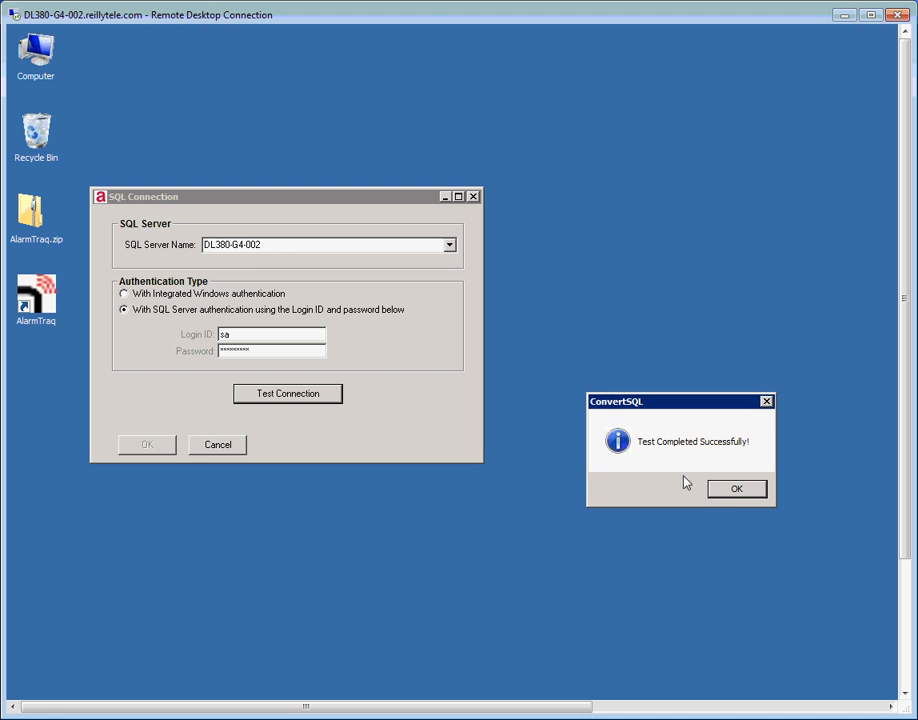
{"action": "left_click", "coordinate": [727, 492]}
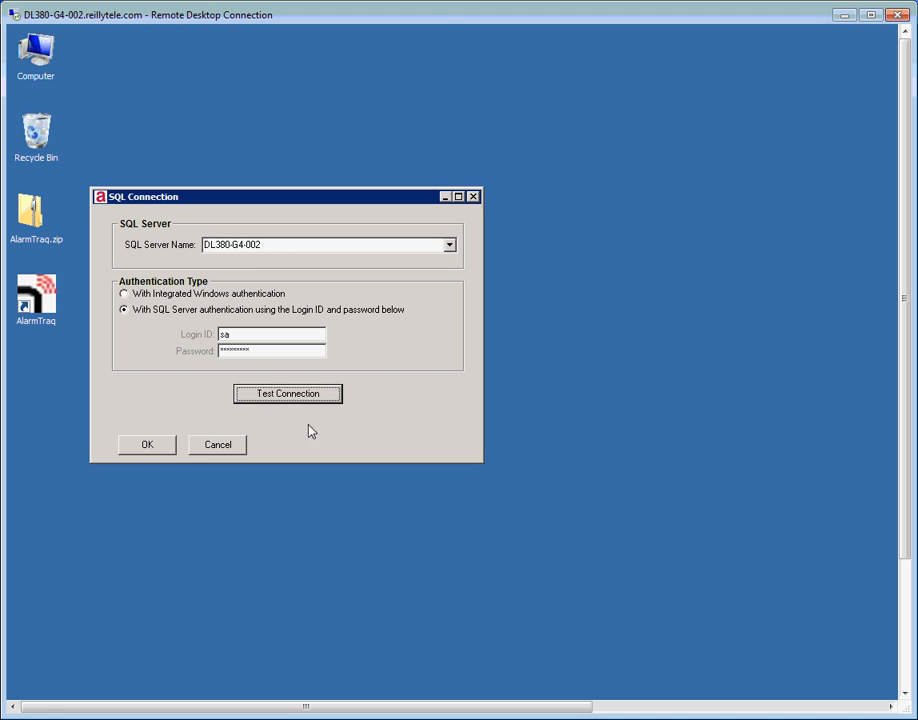
Accept the SQL connection settings and answer No to upgrading from a previous AlarmTraq version that used an Access database
{"action": "left_click", "coordinate": [148, 447]}
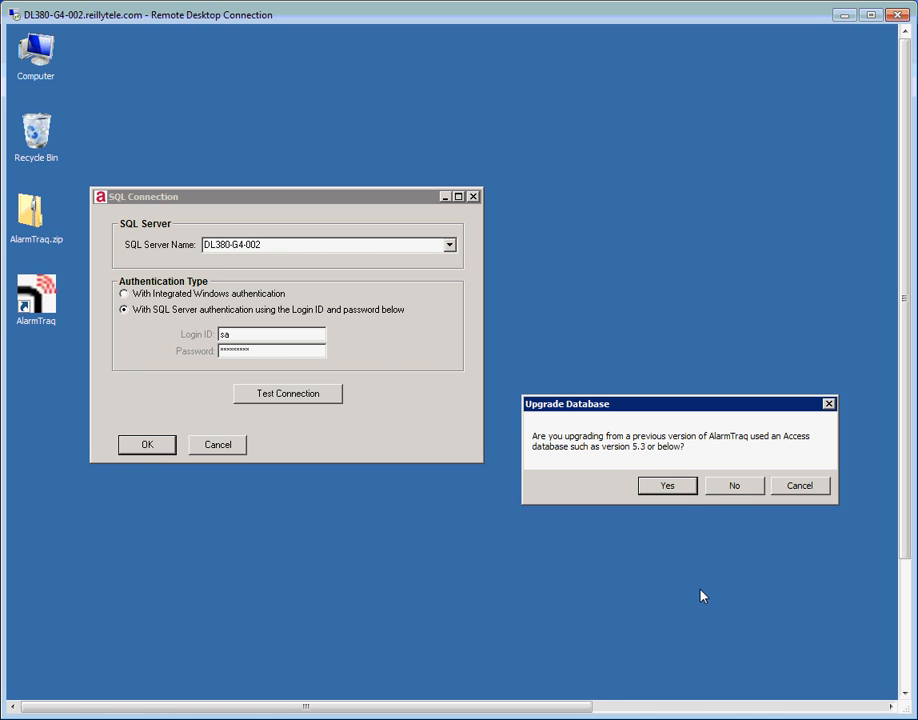
{"action": "left_click", "coordinate": [736, 487]}
{"action": "left_click", "coordinate": [370, 463]}
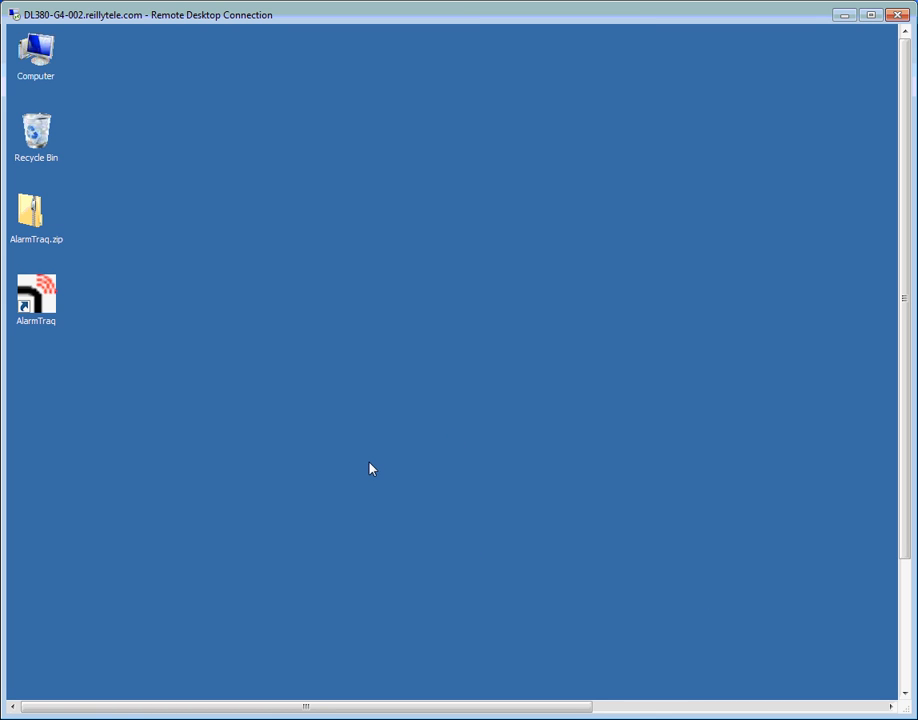
Launch AlarmTraq again, reposition its main window, and view the AlarmTraq Test site in Site Profiles before closing the profile
{"action": "double_click", "coordinate": [40, 292]}
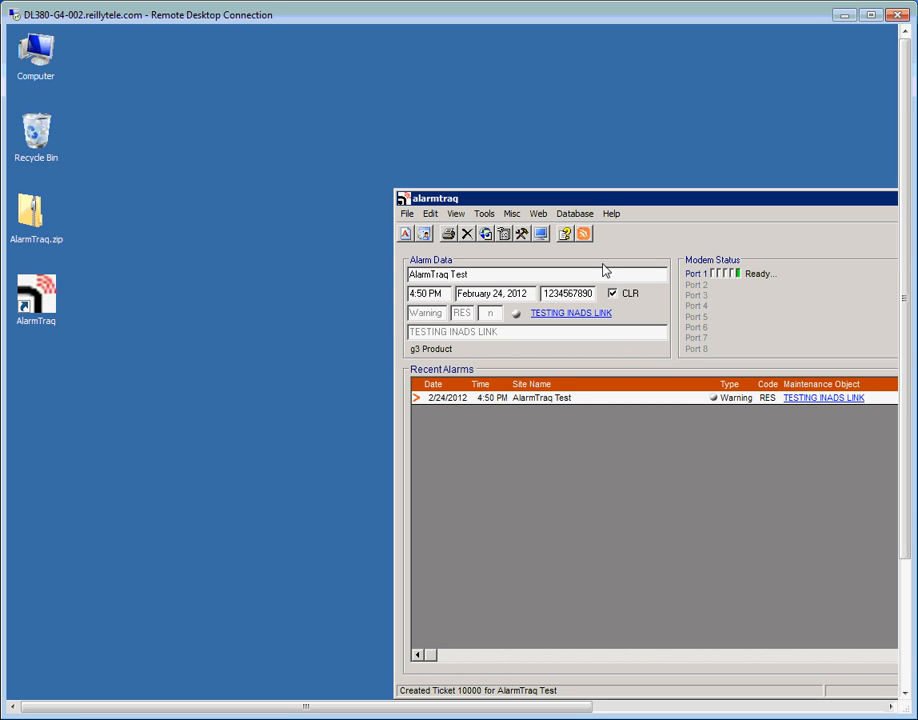
{"action": "left_click_drag", "start_coordinate": [589, 205], "coordinate": [412, 117]}
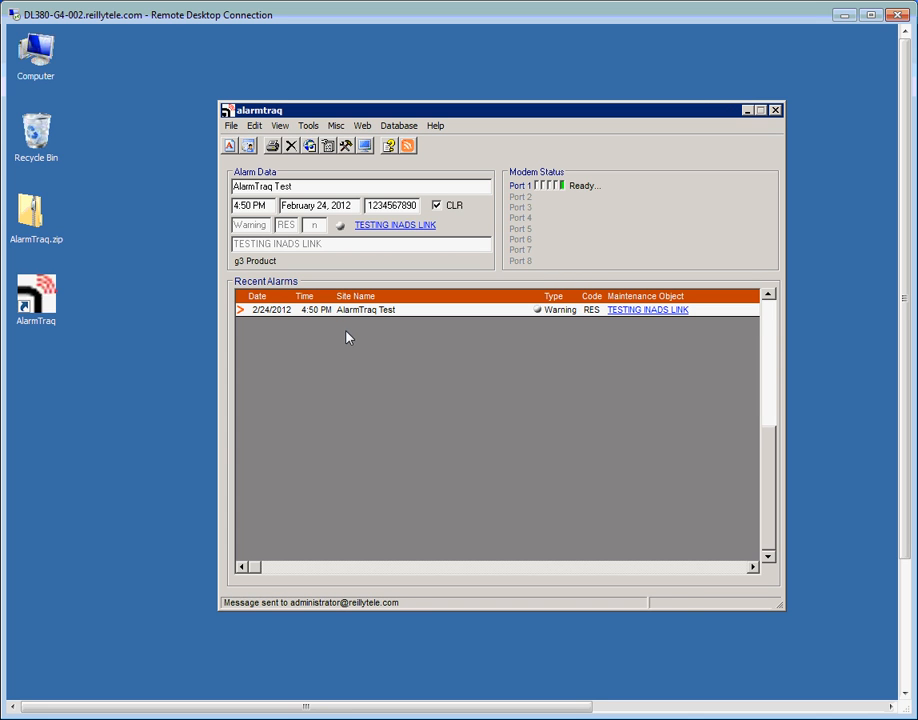
{"action": "left_click", "coordinate": [255, 127]}
{"action": "left_click", "coordinate": [280, 159]}
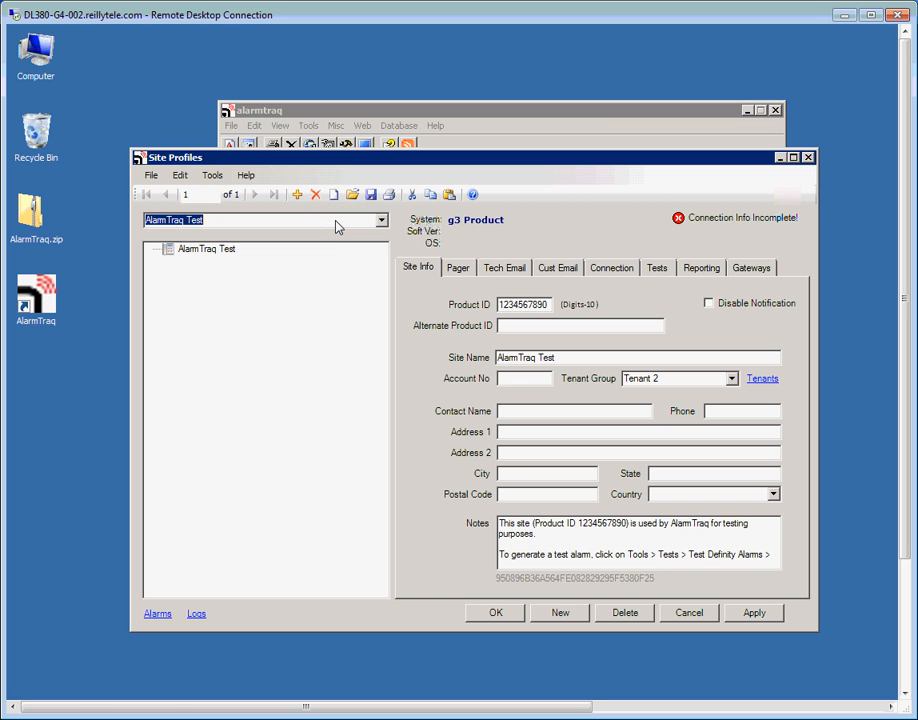
{"action": "left_click", "coordinate": [498, 617]}
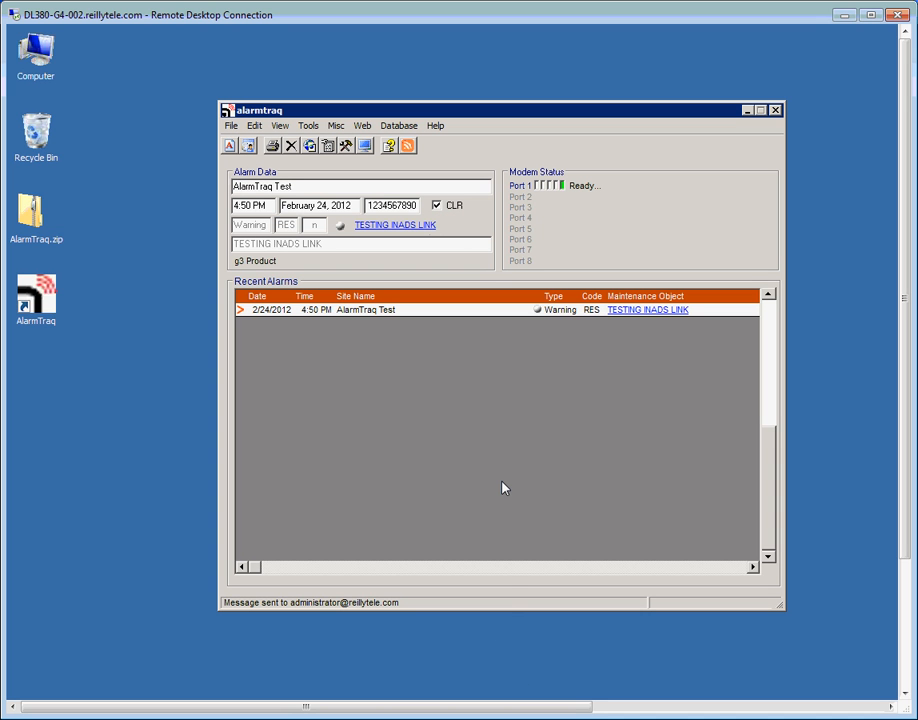